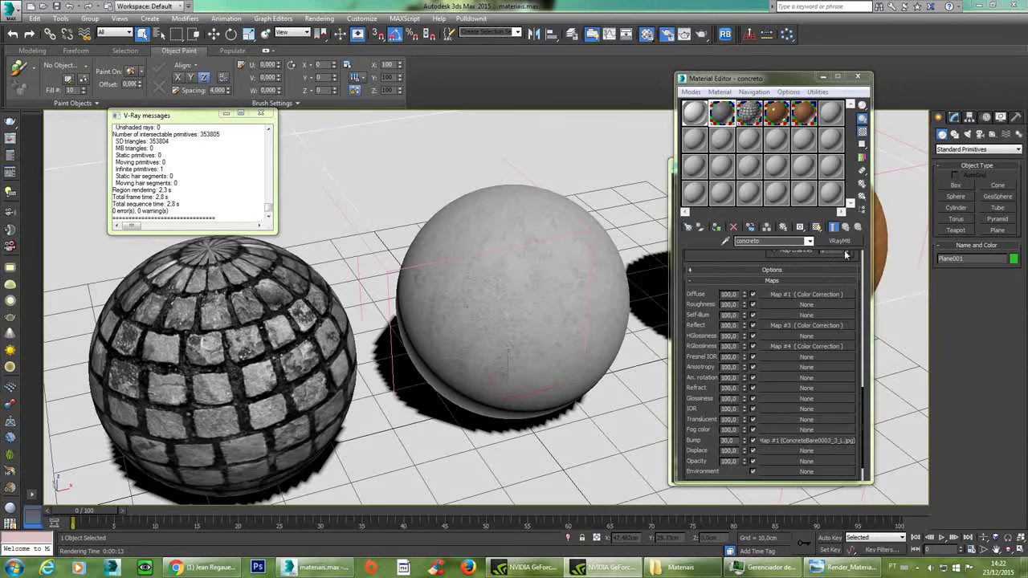
Go back to the concreto material's basic parameters and move the Material Editor clear of the Render Setup window.
{"action": "scroll", "coordinate": [715, 315], "scroll_direction": "up", "scroll_amount": 5}
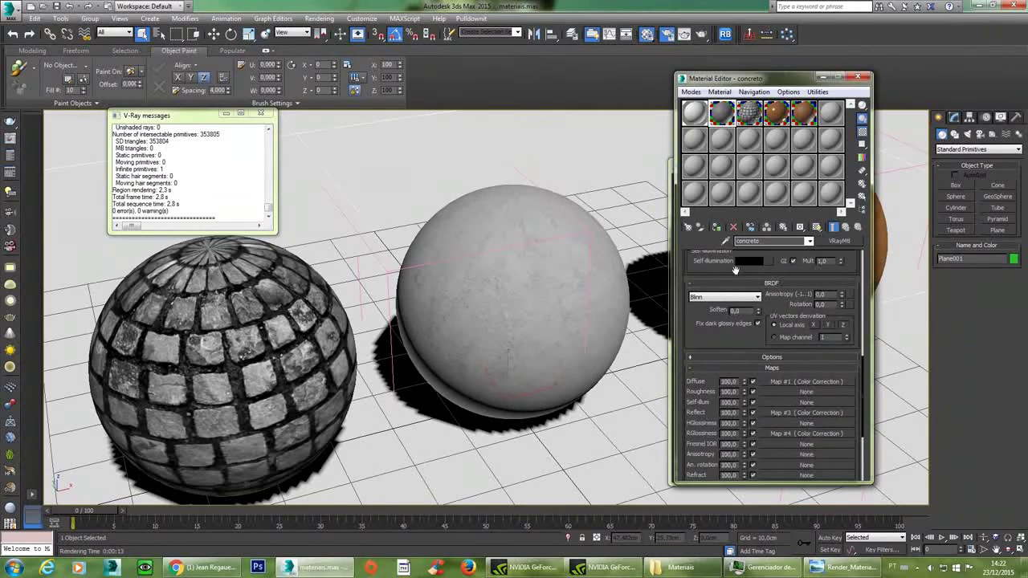
{"action": "scroll", "coordinate": [715, 317], "scroll_direction": "up", "scroll_amount": 5}
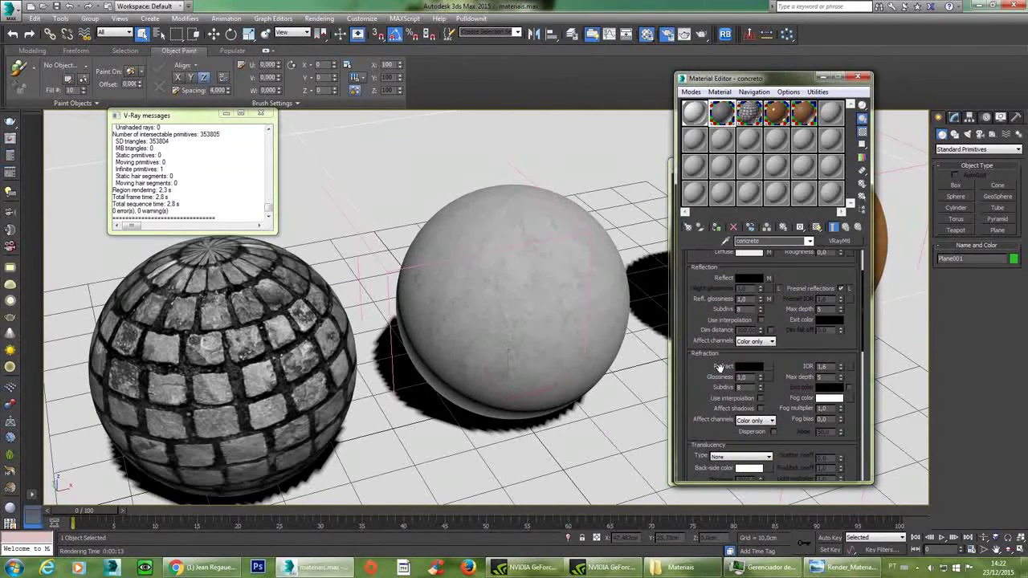
{"action": "scroll", "coordinate": [720, 366], "scroll_direction": "up", "scroll_amount": 3}
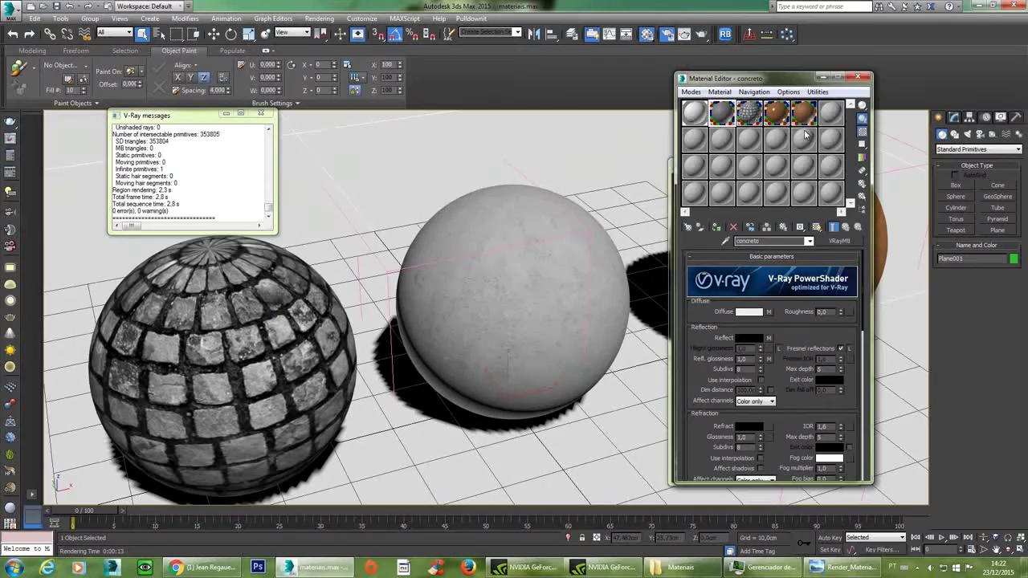
{"action": "left_click_drag", "start_coordinate": [785, 84], "coordinate": [263, 147]}
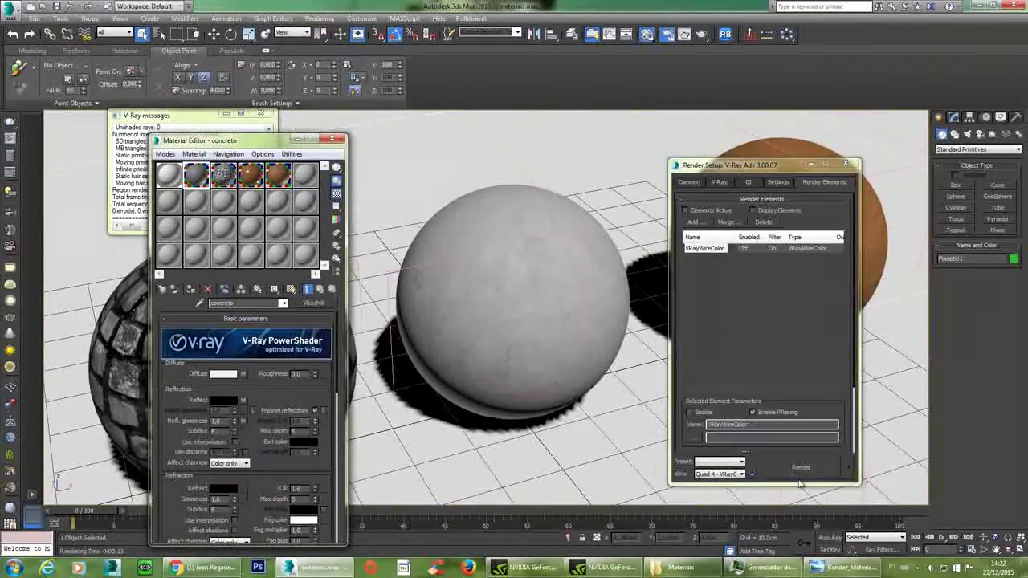
View the Render_Materiais reference image in Windows Photo Viewer, return to 3ds Max, and open the V-Ray frame buffer with the Material Editor over it.
{"action": "left_click", "coordinate": [856, 569]}
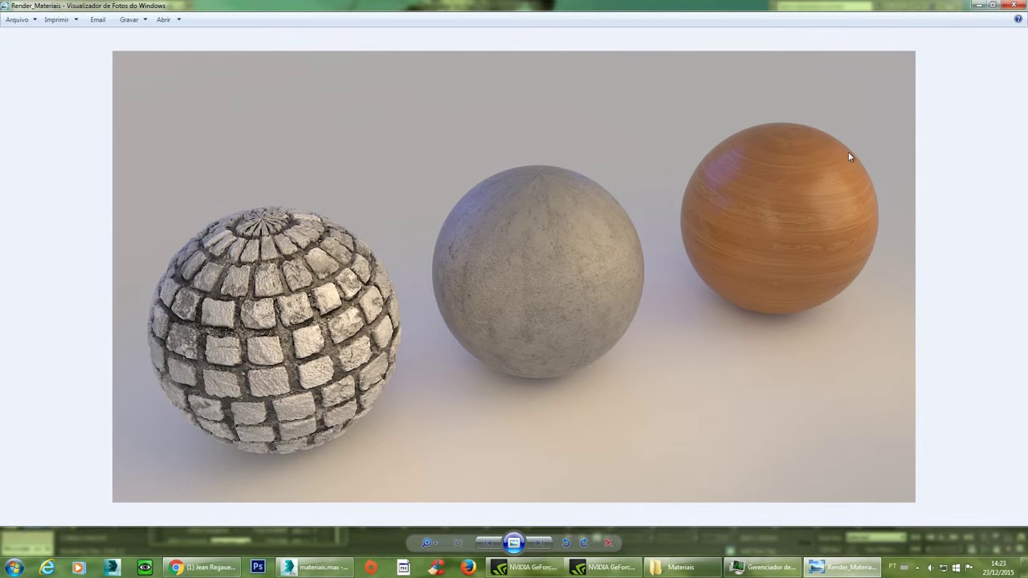
{"action": "left_click", "coordinate": [979, 6]}
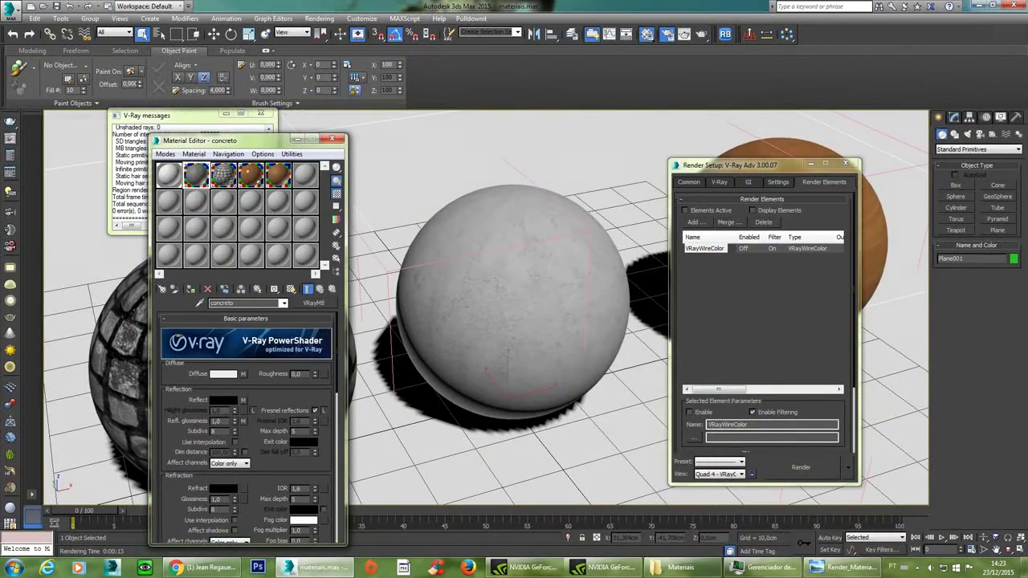
{"action": "right_click", "coordinate": [532, 233]}
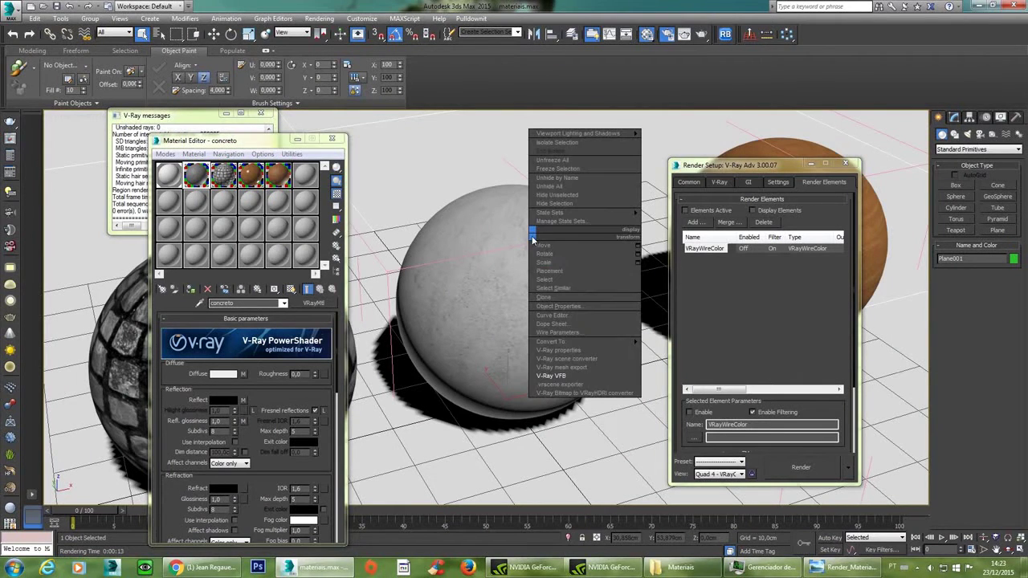
{"action": "left_click", "coordinate": [589, 378]}
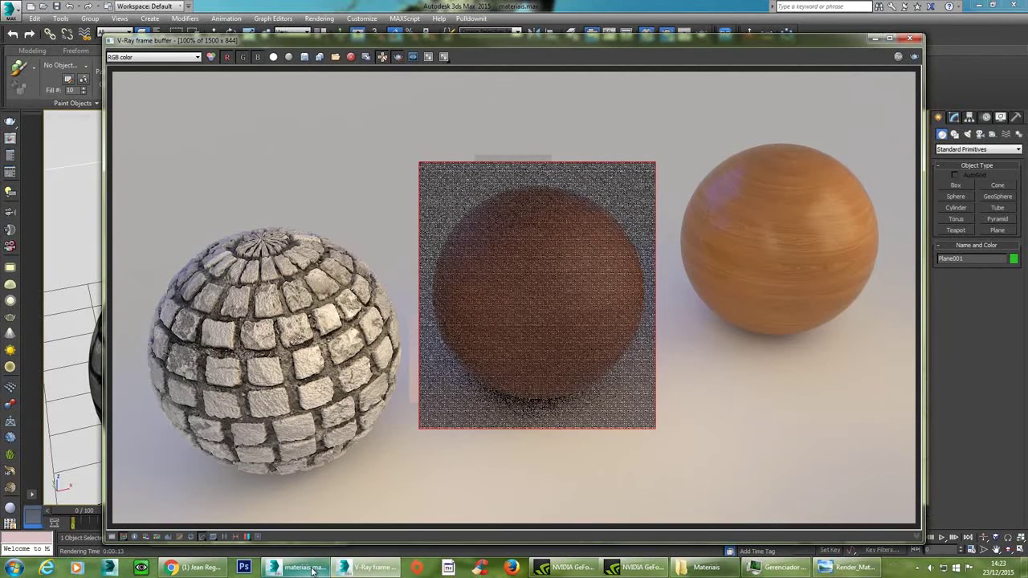
{"action": "left_click", "coordinate": [648, 34]}
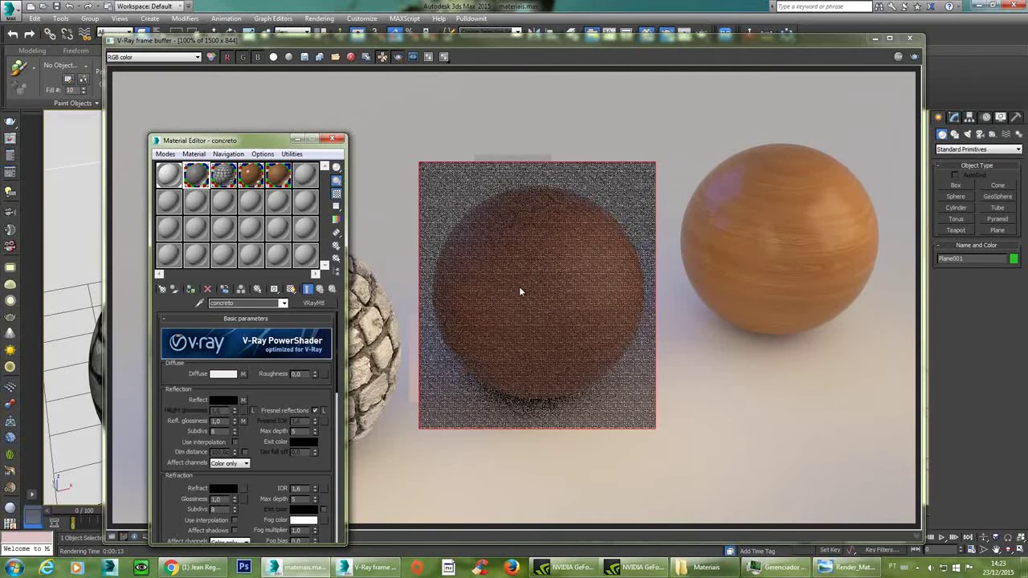
Select the Agua material, open its enlarged preview, and compare it with the wood sphere in the Render_Materiais image.
{"action": "left_click", "coordinate": [252, 175]}
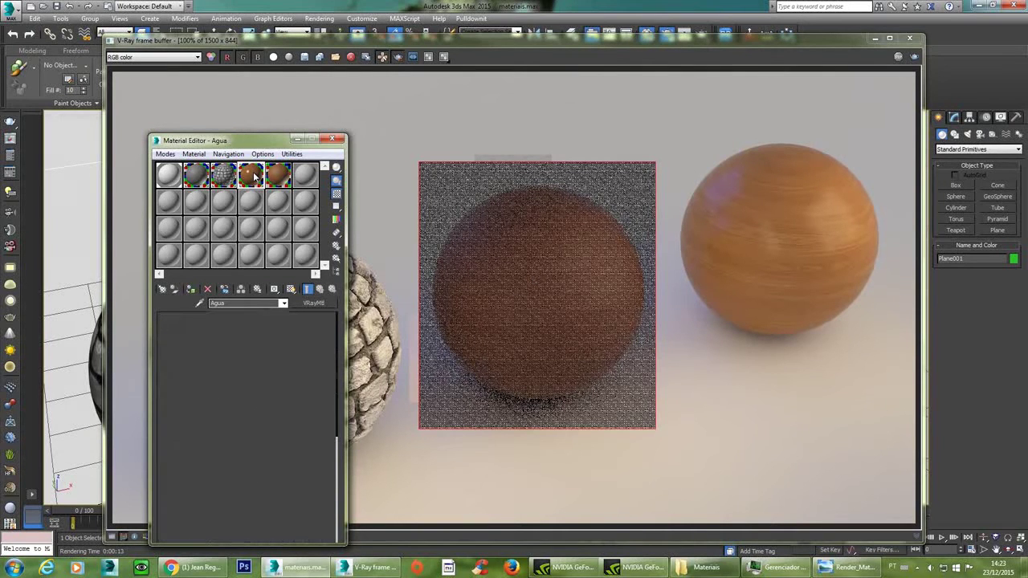
{"action": "double_click", "coordinate": [253, 175]}
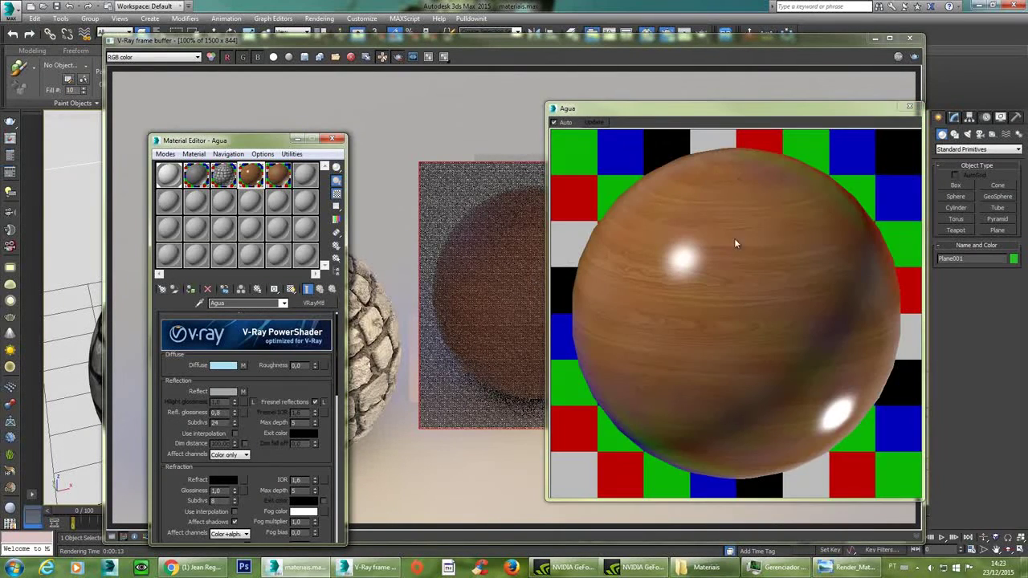
{"action": "left_click", "coordinate": [851, 567]}
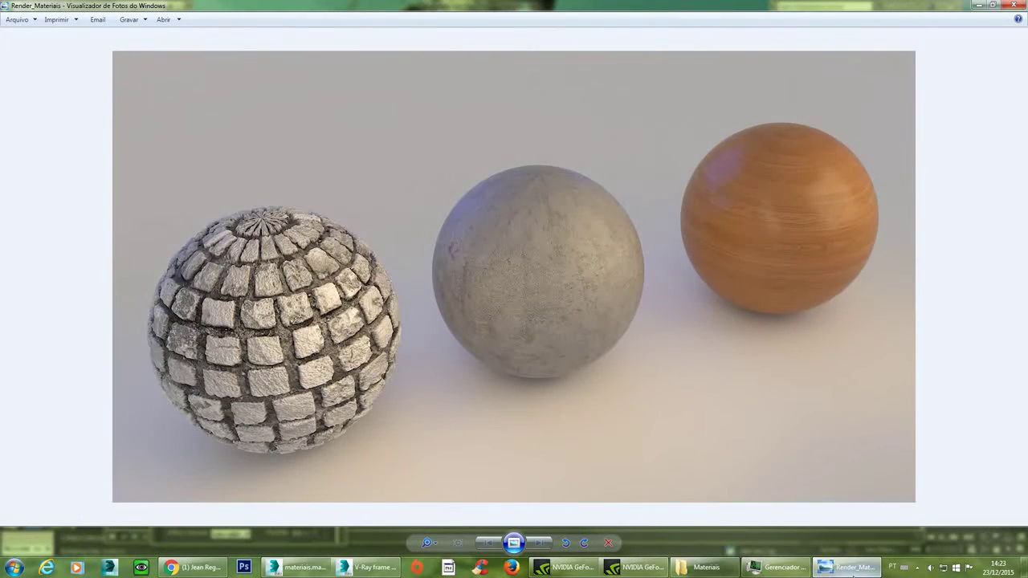
{"action": "left_click", "coordinate": [853, 568]}
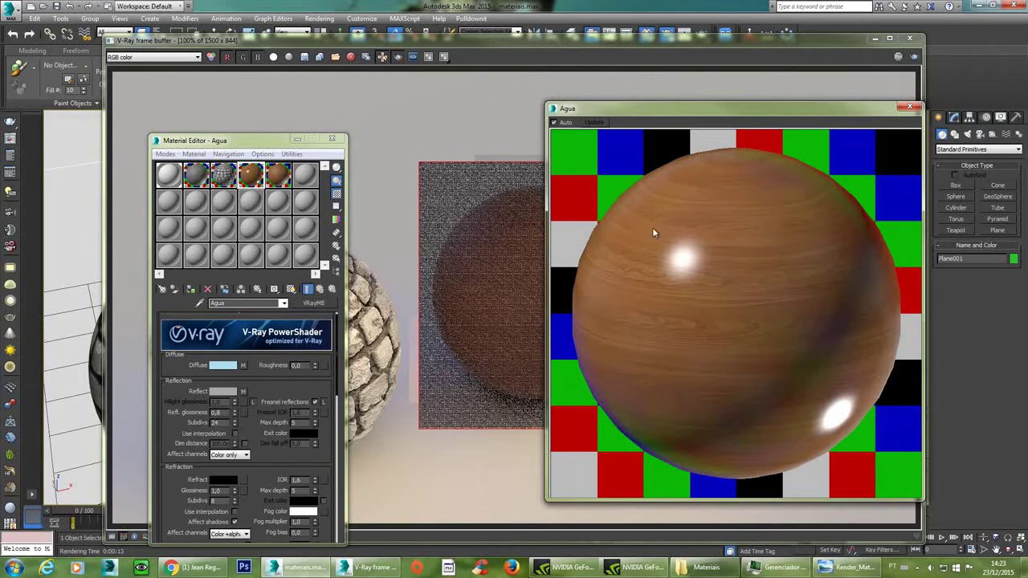
Inspect the wood bitmap in the Agua material's Diffuse slot and return to the parent material.
{"action": "left_click", "coordinate": [243, 367]}
{"action": "left_click", "coordinate": [306, 290]}
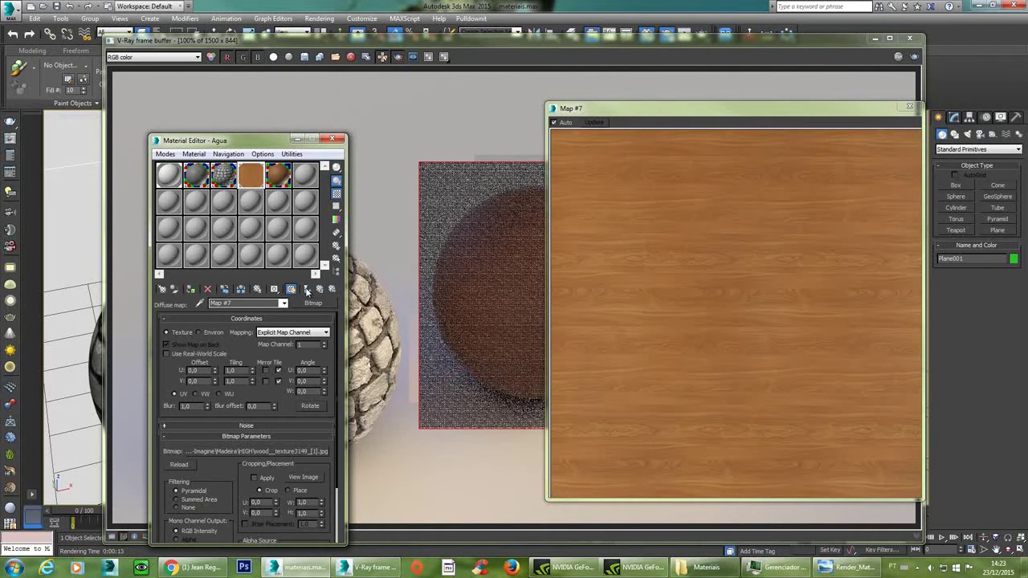
{"action": "left_click", "coordinate": [320, 290]}
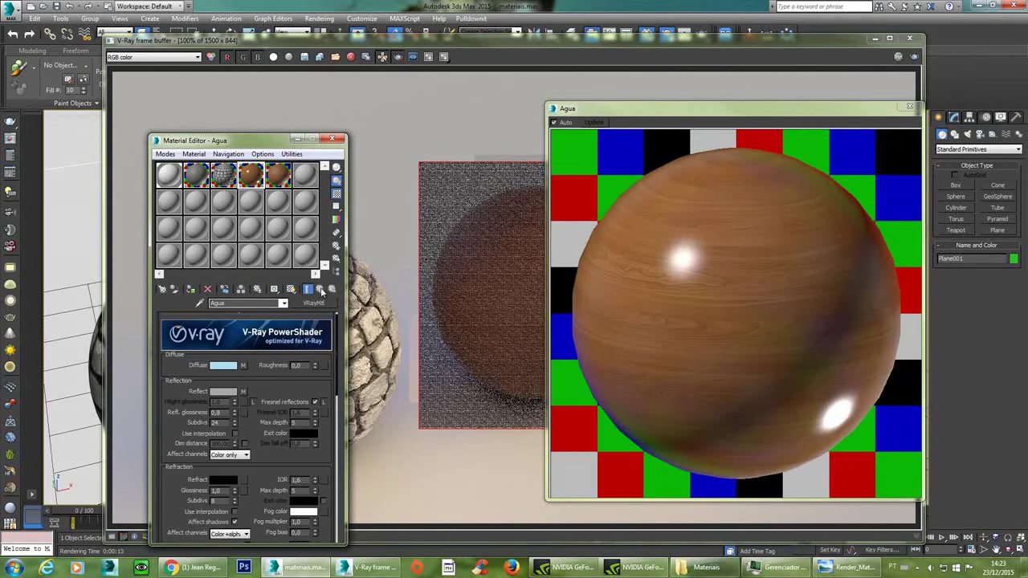
In the Agua reflect map's Color Correction, try Standard lightness with brightness about 30.9, restore Advanced lightness, and return to the material.
{"action": "left_click", "coordinate": [243, 392]}
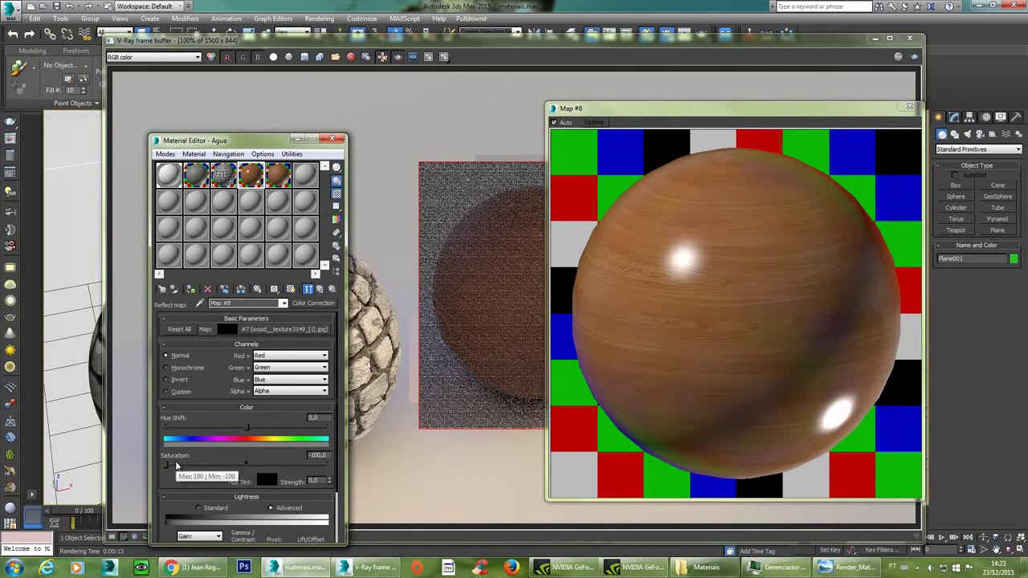
{"action": "left_click_drag", "start_coordinate": [206, 481], "coordinate": [205, 416]}
{"action": "double_click", "coordinate": [245, 488]}
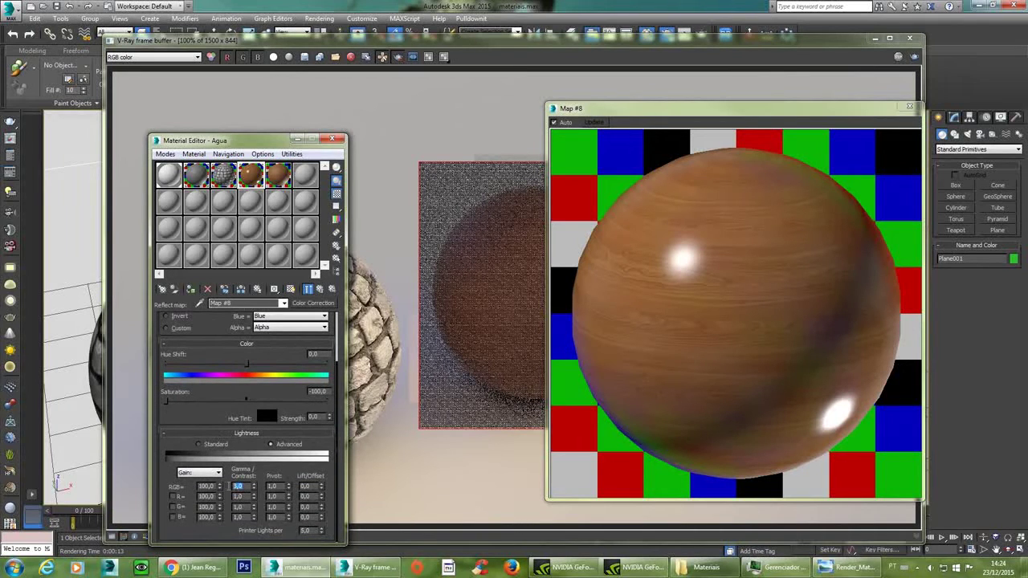
{"action": "left_click", "coordinate": [212, 446]}
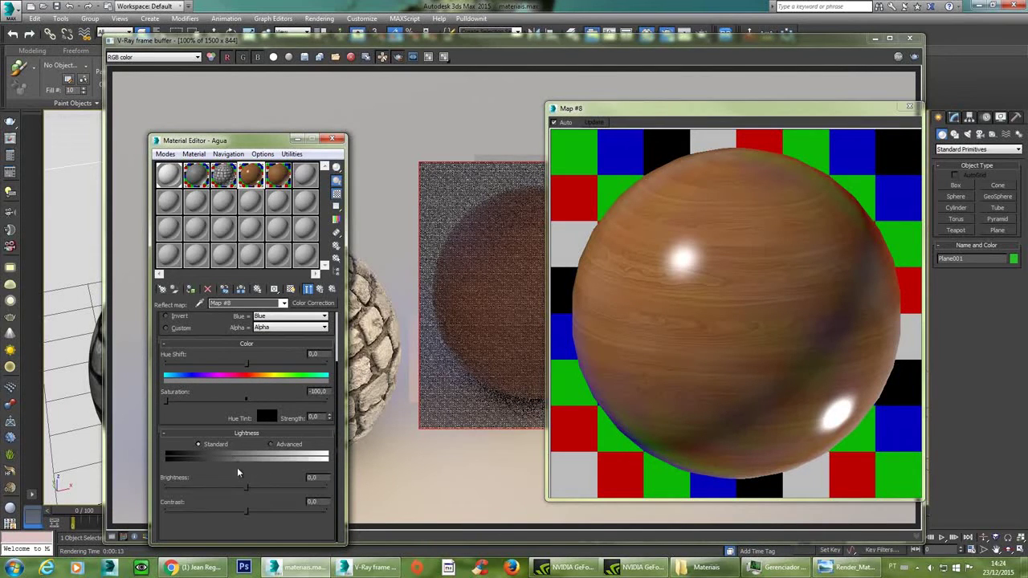
{"action": "left_click", "coordinate": [310, 290]}
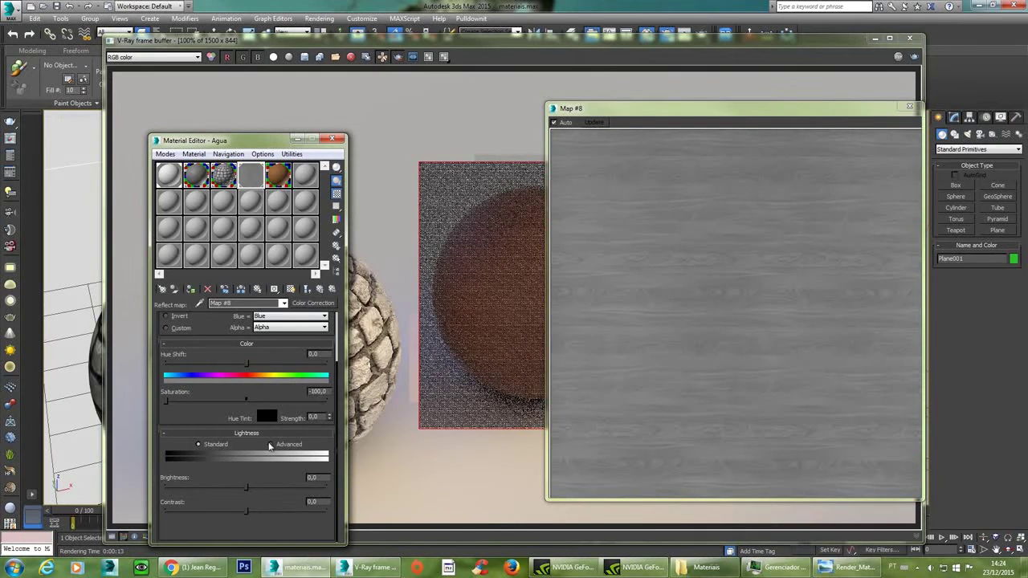
{"action": "left_click_drag", "start_coordinate": [246, 486], "coordinate": [271, 486]}
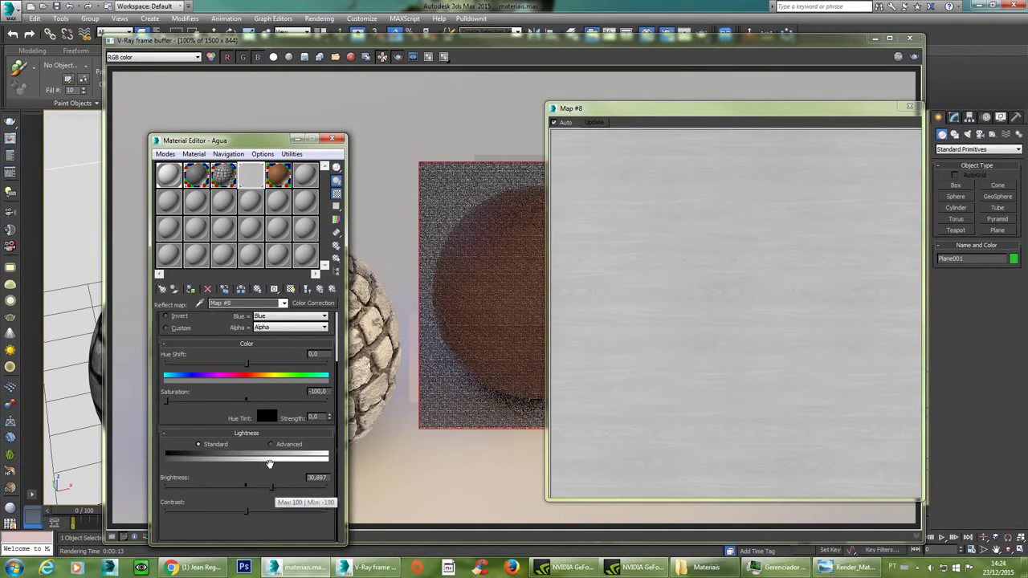
{"action": "left_click", "coordinate": [270, 444]}
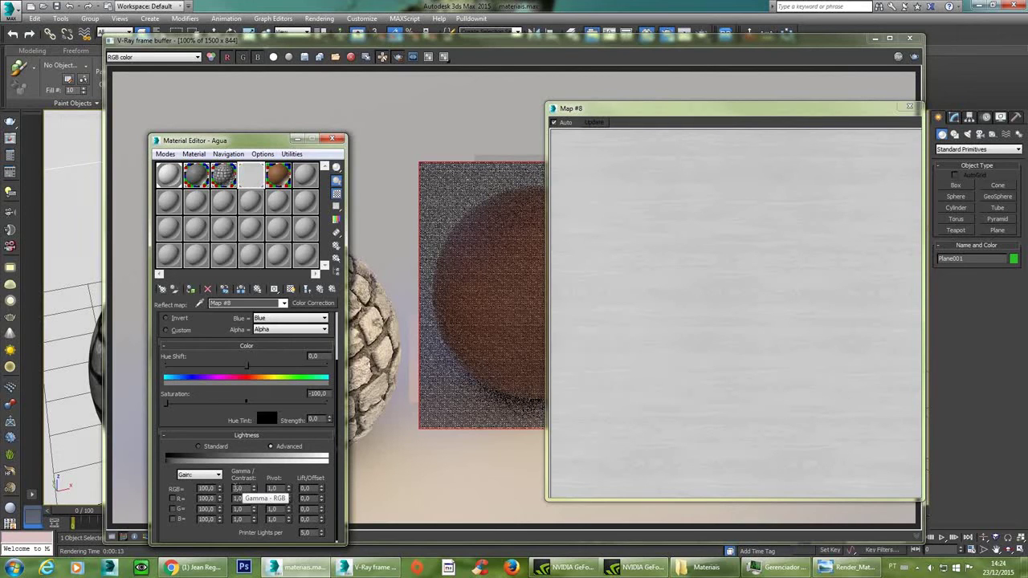
{"action": "left_click", "coordinate": [319, 290]}
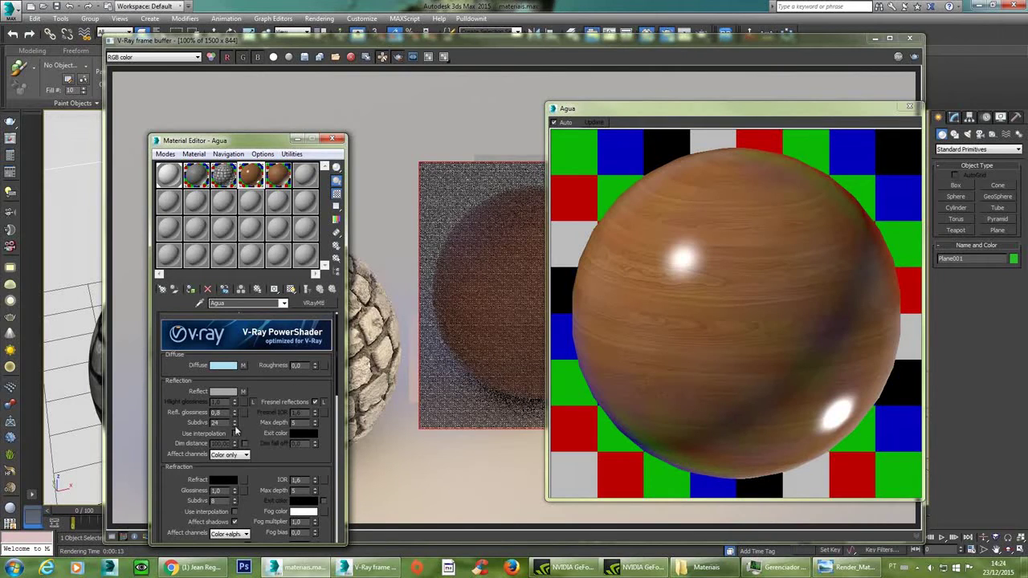
Try reflection glossiness values of 0.7, 0.6 and 0.9 on the Agua material and return it to 0.8.
{"action": "left_click_drag", "start_coordinate": [225, 414], "coordinate": [202, 410]}
{"action": "type", "text": "0,7"}
{"action": "key", "text": "Return"}
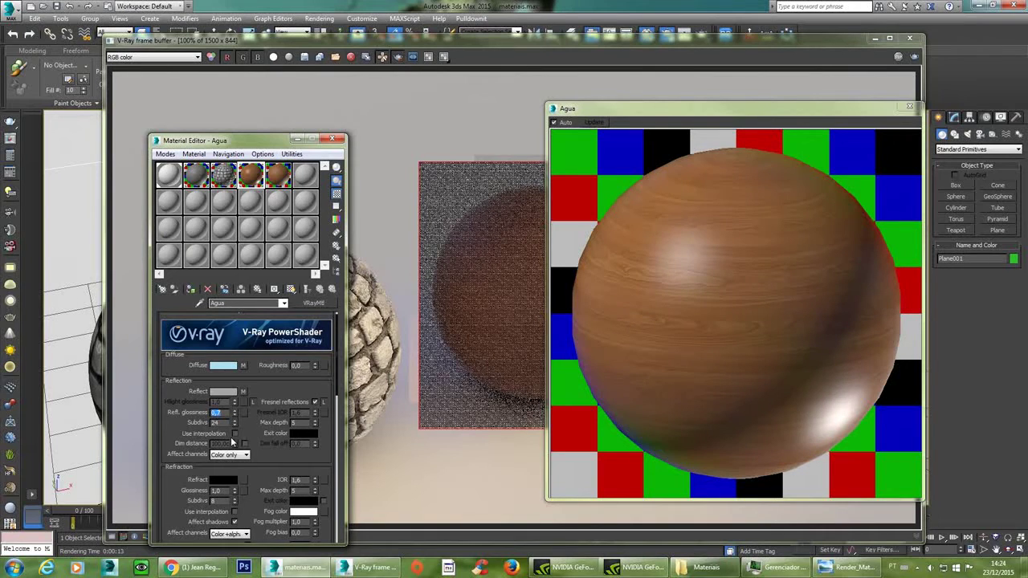
{"action": "type", "text": "0,6"}
{"action": "key", "text": "Return"}
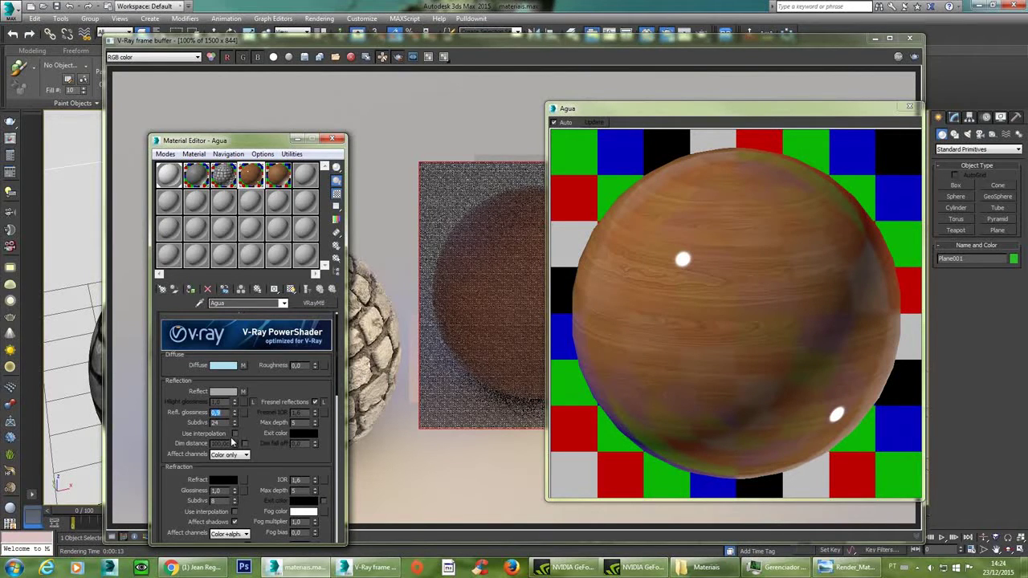
{"action": "type", "text": "0,7"}
{"action": "key", "text": "Return"}
{"action": "type", "text": "0,8"}
{"action": "key", "text": "Return"}
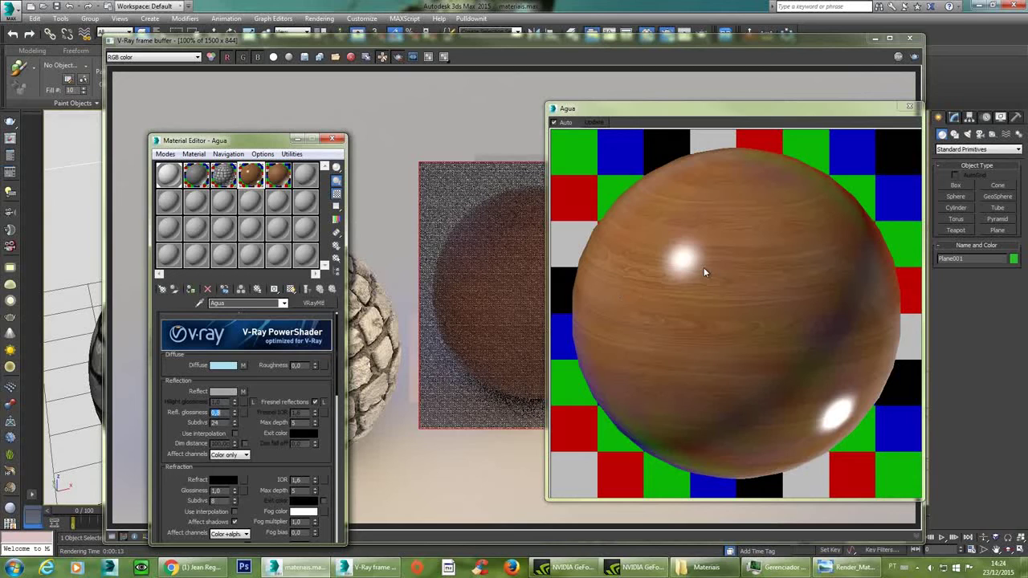
Move the Agua preview next to the rendered wood sphere and compare their reflections, checking the reflection glossiness setting.
{"action": "left_click_drag", "start_coordinate": [695, 108], "coordinate": [511, 106]}
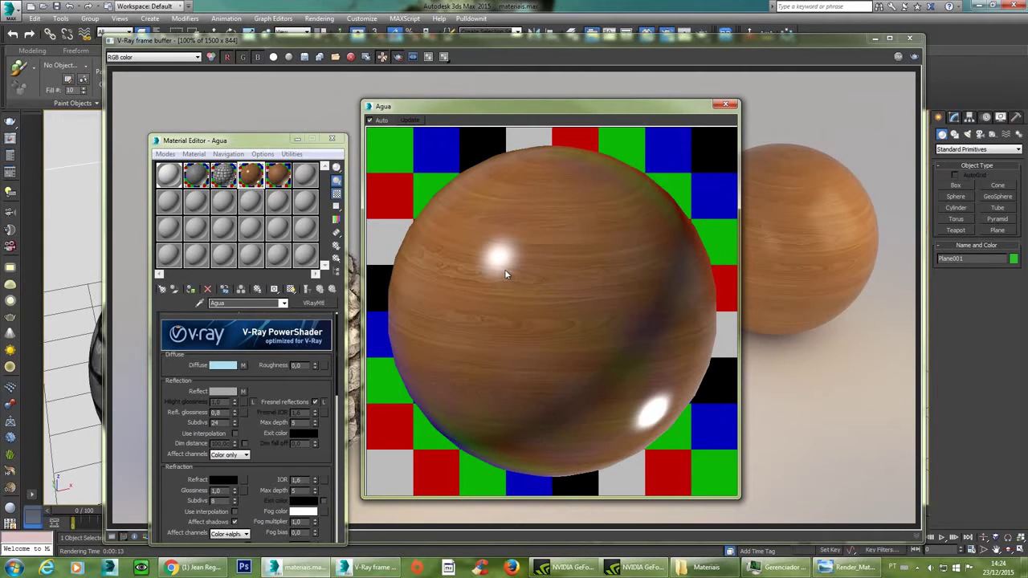
{"action": "left_click", "coordinate": [226, 412]}
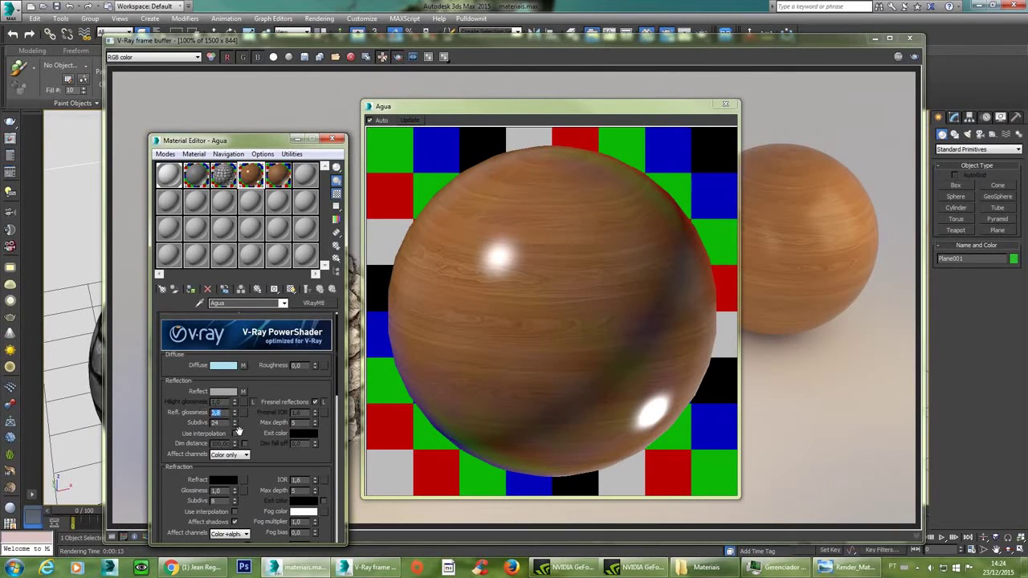
{"action": "key", "text": "Tab"}
{"action": "left_click", "coordinate": [279, 463]}
Select the madeira material, open its enlarged preview in place of the Agua one, and move it clear of the Material Editor.
{"action": "left_click", "coordinate": [281, 178]}
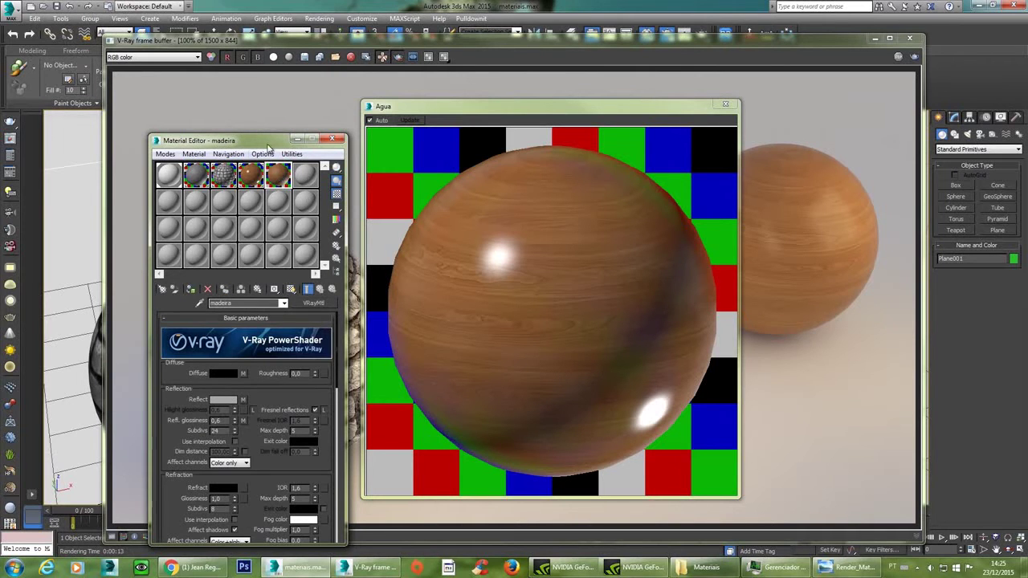
{"action": "double_click", "coordinate": [283, 178]}
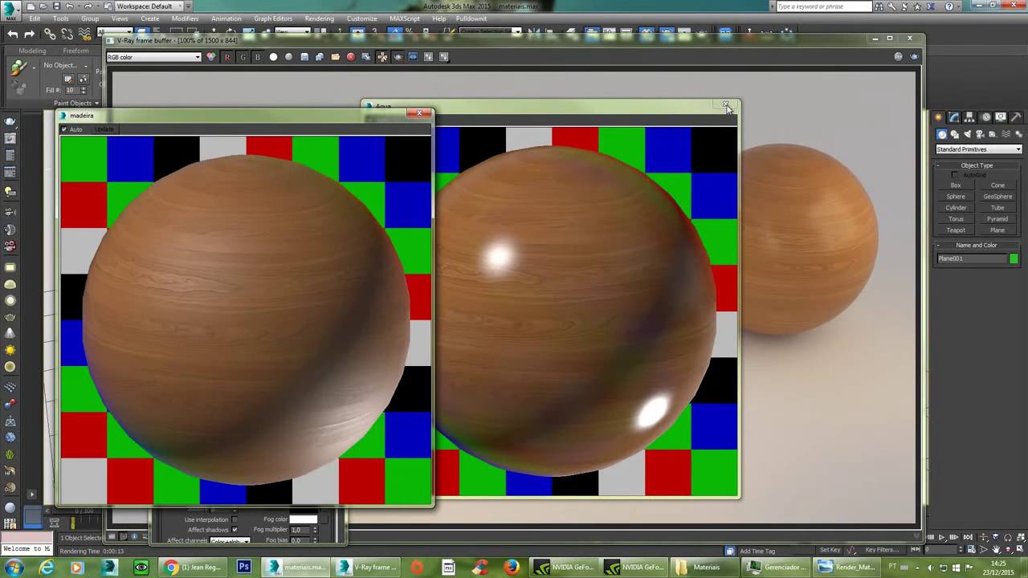
{"action": "left_click", "coordinate": [728, 106]}
{"action": "left_click_drag", "start_coordinate": [156, 117], "coordinate": [593, 91]}
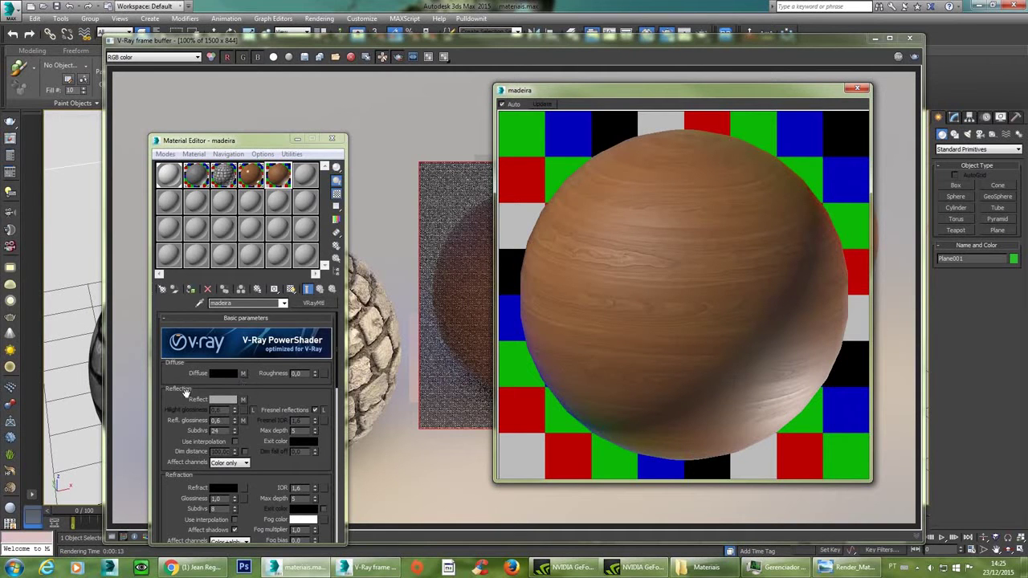
Open the madeira reflect map's Color Correction, copy its wood bitmap, and review the saturation and lightness settings.
{"action": "left_click", "coordinate": [241, 400]}
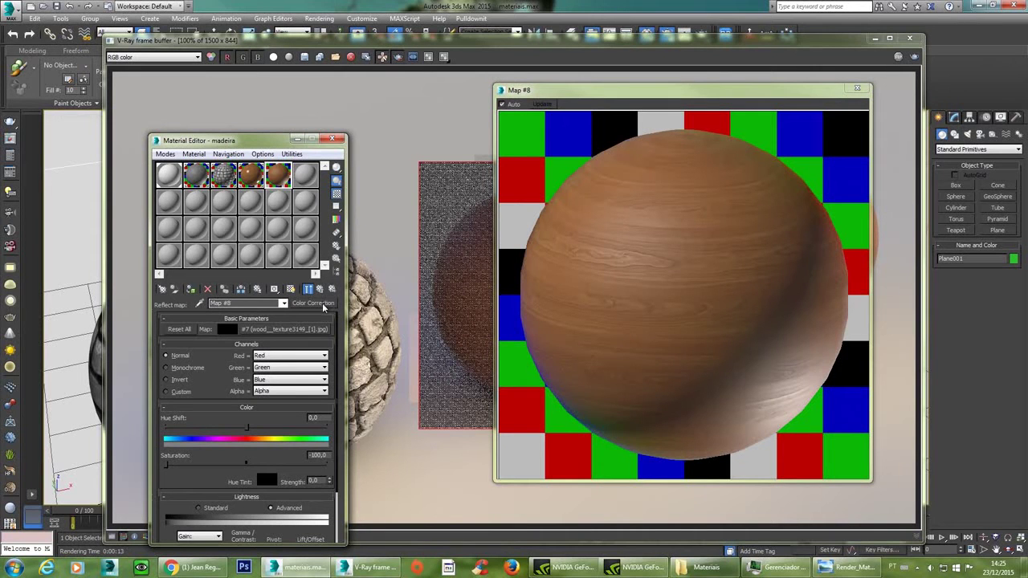
{"action": "right_click", "coordinate": [297, 330]}
{"action": "left_click", "coordinate": [322, 349]}
{"action": "right_click", "coordinate": [291, 331]}
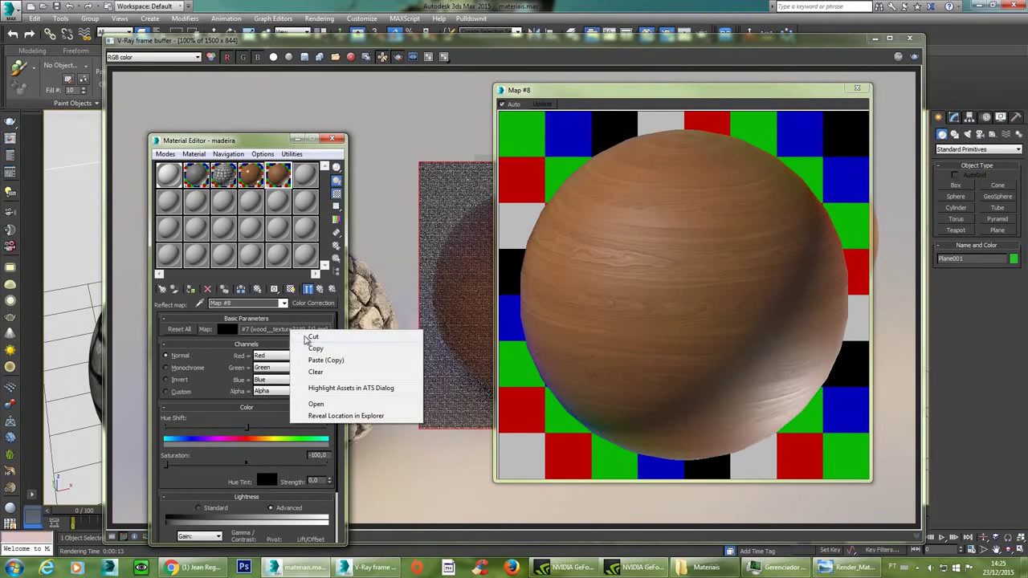
{"action": "left_click", "coordinate": [226, 391]}
{"action": "left_click_drag", "start_coordinate": [214, 480], "coordinate": [214, 420]}
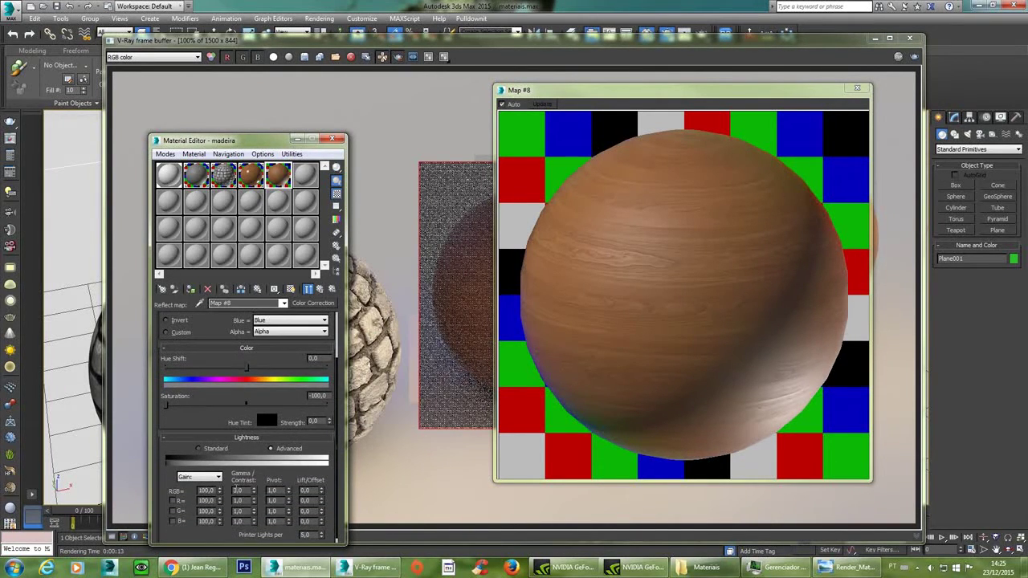
Set the RGB gamma in the madeira reflection glossiness map's Color Correction to 2, then raise it to 4.
{"action": "left_click", "coordinate": [320, 290]}
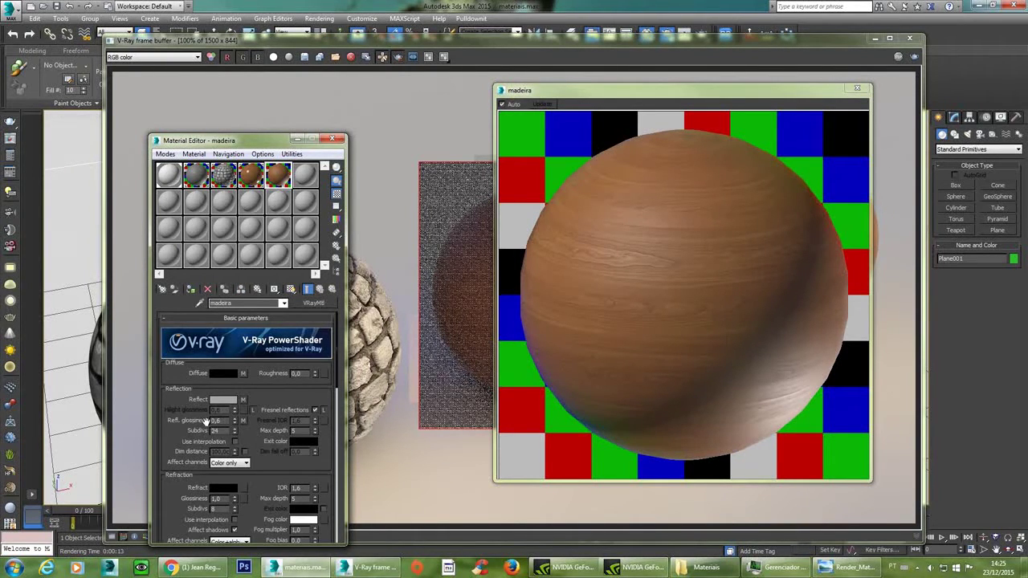
{"action": "scroll", "coordinate": [272, 454], "scroll_direction": "down", "scroll_amount": 10}
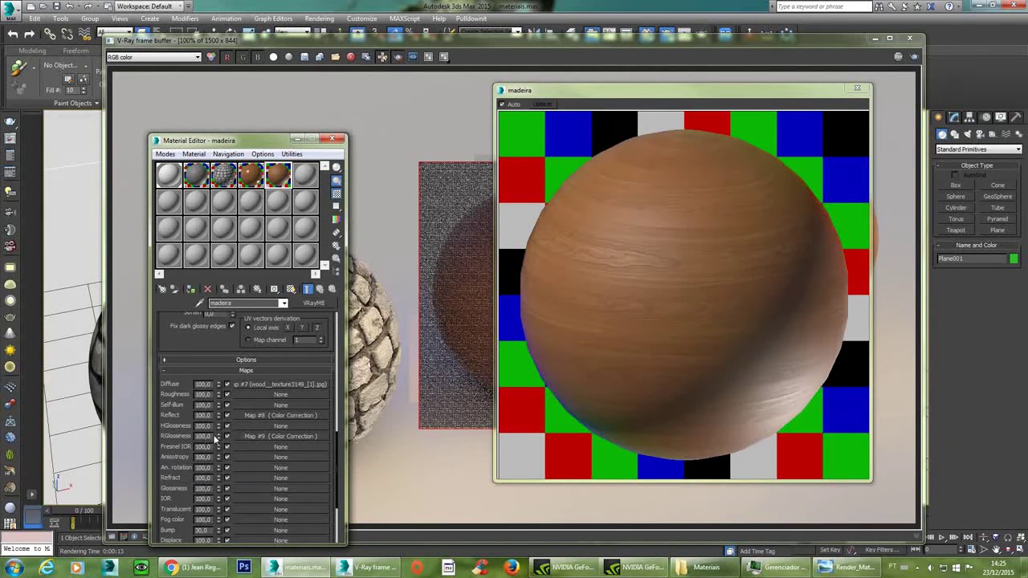
{"action": "scroll", "coordinate": [195, 516], "scroll_direction": "up", "scroll_amount": 5}
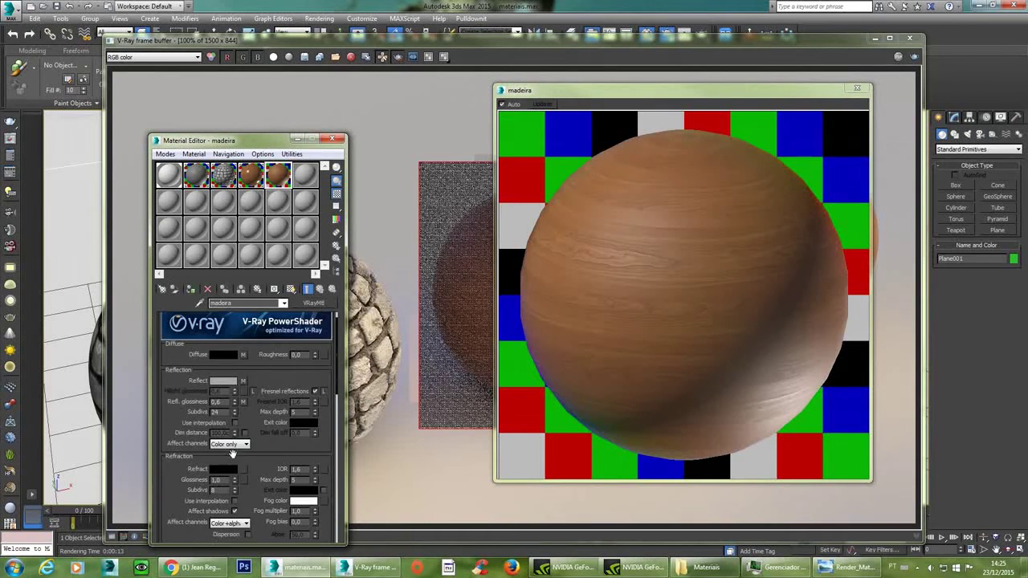
{"action": "left_click", "coordinate": [245, 401]}
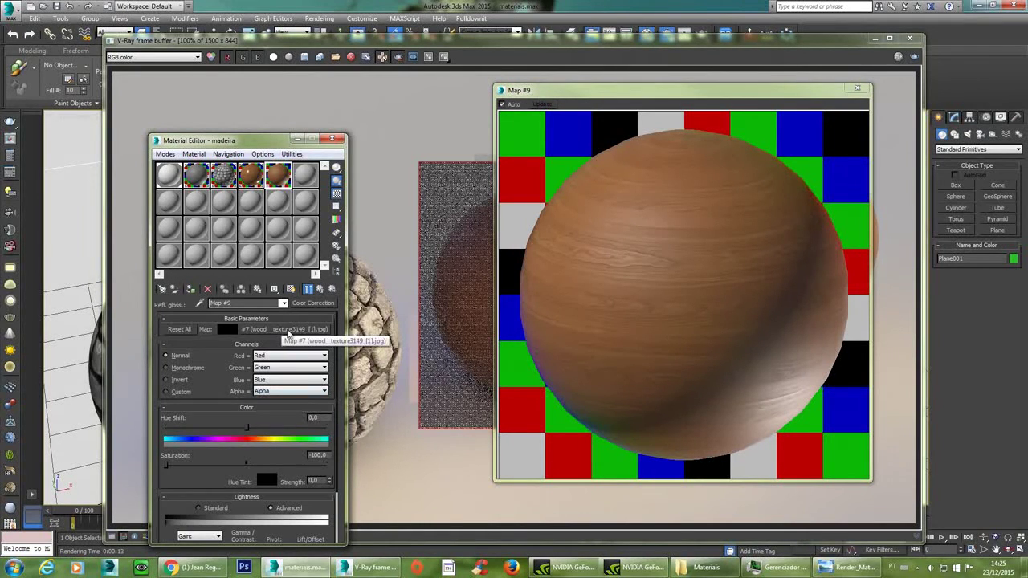
{"action": "scroll", "coordinate": [265, 417], "scroll_direction": "down", "scroll_amount": 3}
{"action": "double_click", "coordinate": [238, 485]}
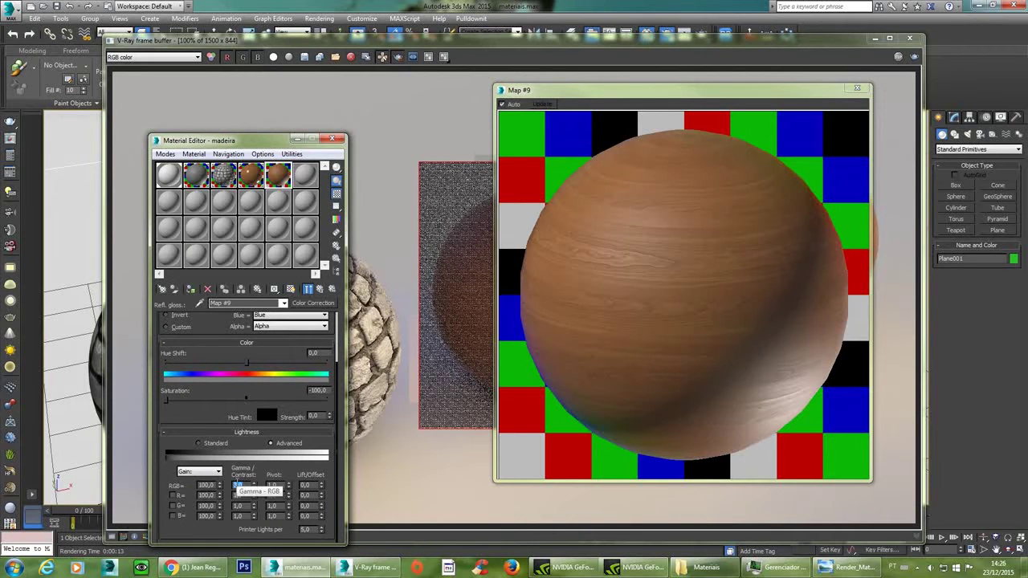
{"action": "type", "text": "2"}
{"action": "key", "text": "Return"}
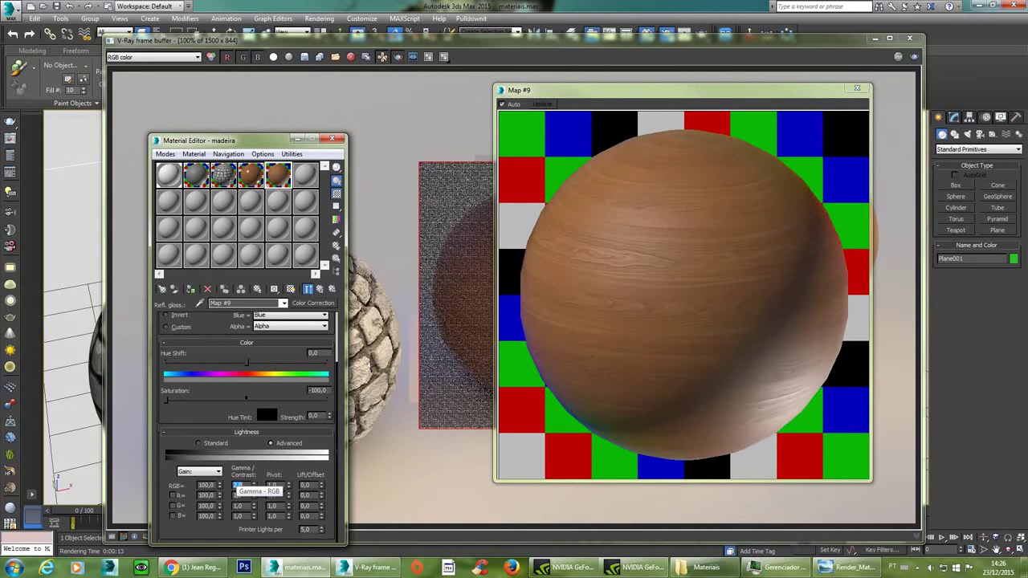
{"action": "type", "text": "4"}
{"action": "key", "text": "Return"}
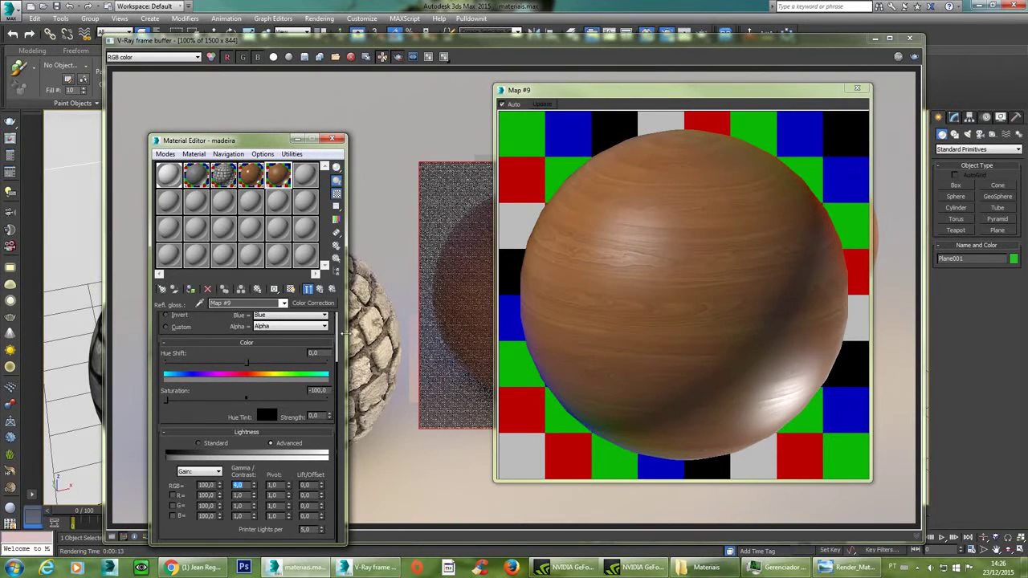
Switch madeira's RGlossiness map off and back on to compare the preview's highlights with and without it.
{"action": "left_click", "coordinate": [319, 290]}
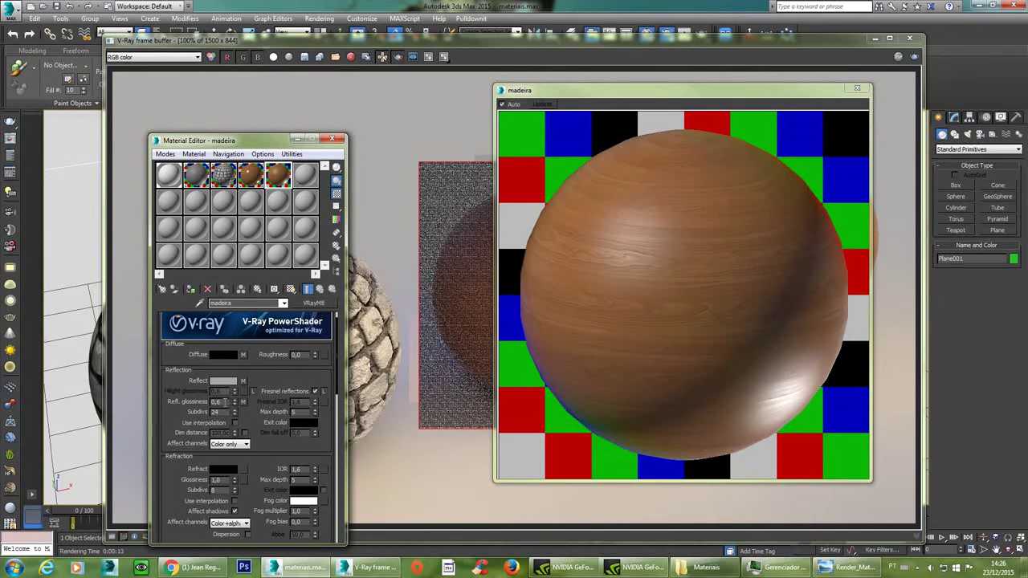
{"action": "scroll", "coordinate": [265, 402], "scroll_direction": "down", "scroll_amount": 10}
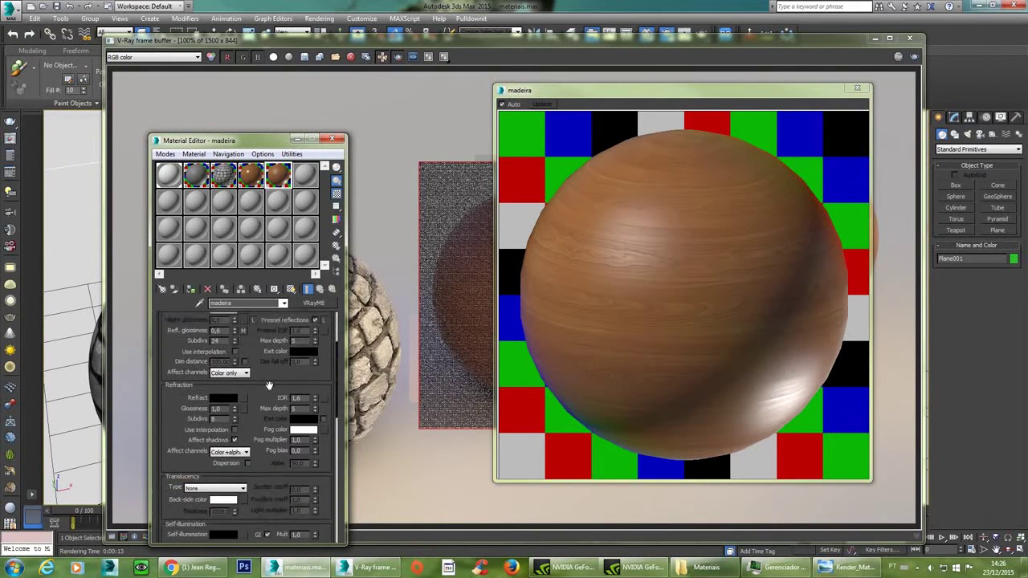
{"action": "scroll", "coordinate": [278, 385], "scroll_direction": "down", "scroll_amount": 2}
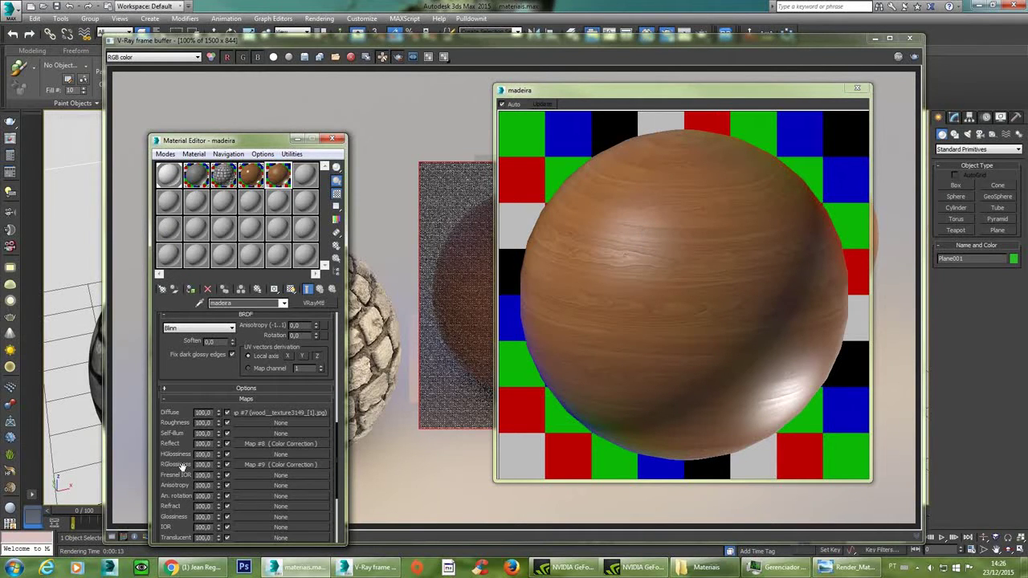
{"action": "scroll", "coordinate": [193, 462], "scroll_direction": "down", "scroll_amount": 1}
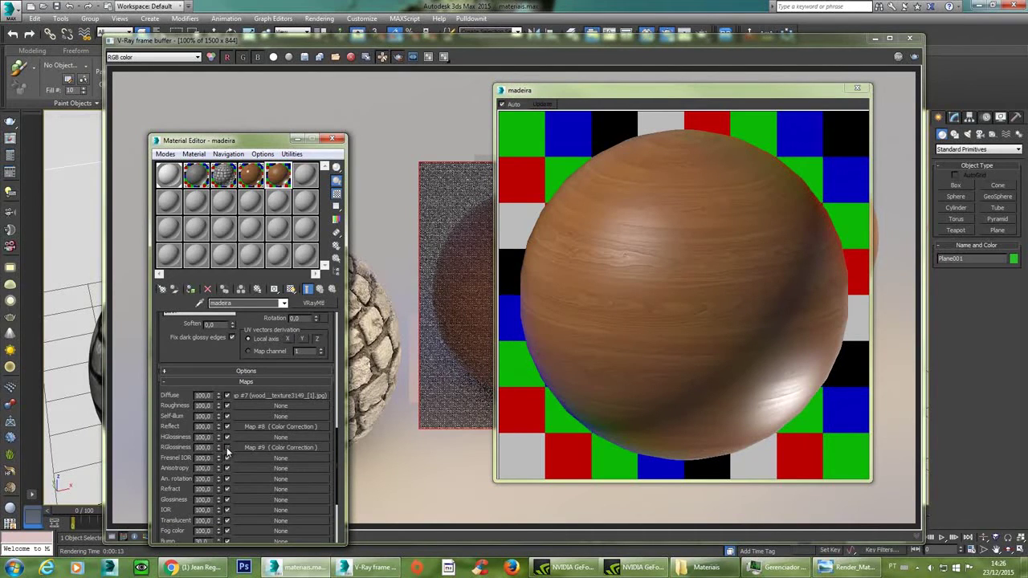
{"action": "scroll", "coordinate": [219, 344], "scroll_direction": "up", "scroll_amount": 10}
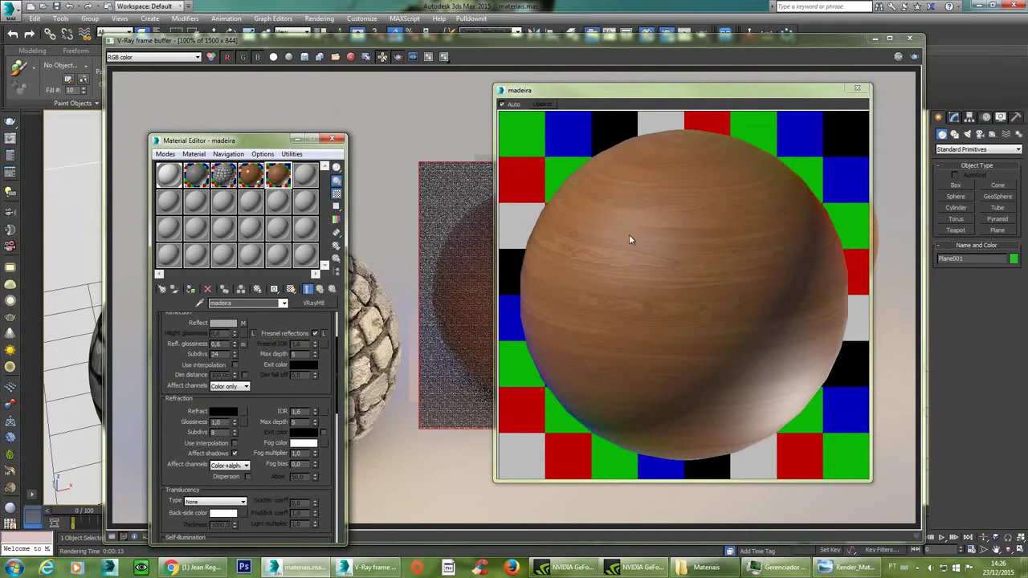
{"action": "scroll", "coordinate": [281, 400], "scroll_direction": "down", "scroll_amount": 10}
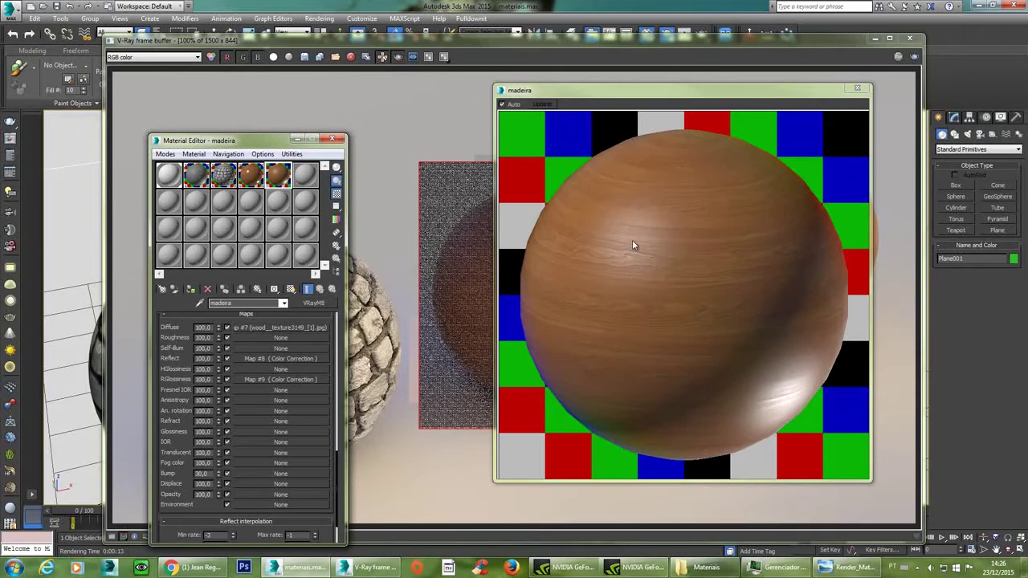
Assign the madeira material to the middle sphere and render its region again.
{"action": "left_click_drag", "start_coordinate": [831, 37], "coordinate": [655, 319]}
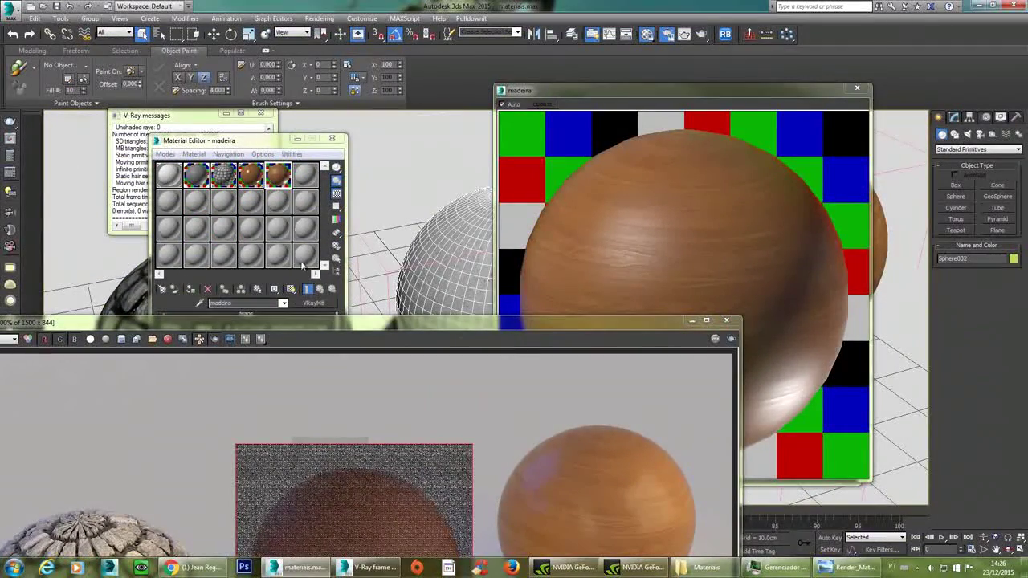
{"action": "left_click", "coordinate": [277, 176]}
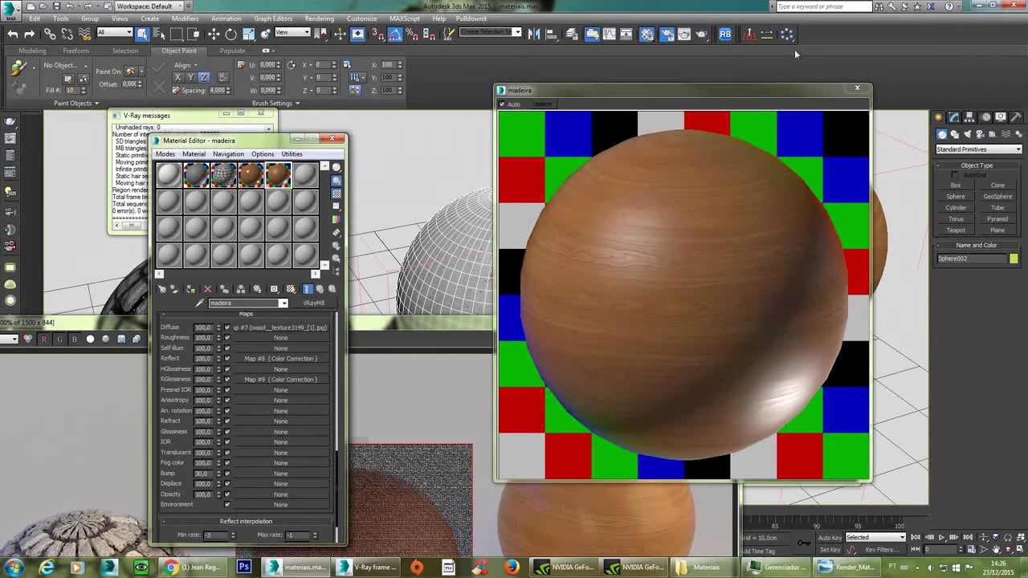
{"action": "left_click", "coordinate": [190, 290]}
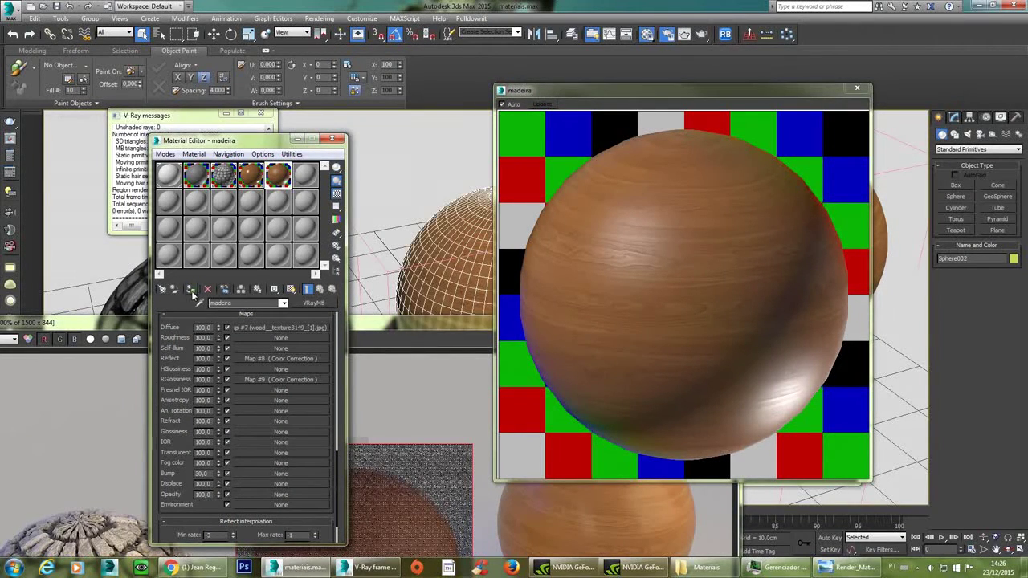
{"action": "left_click_drag", "start_coordinate": [426, 330], "coordinate": [574, 70]}
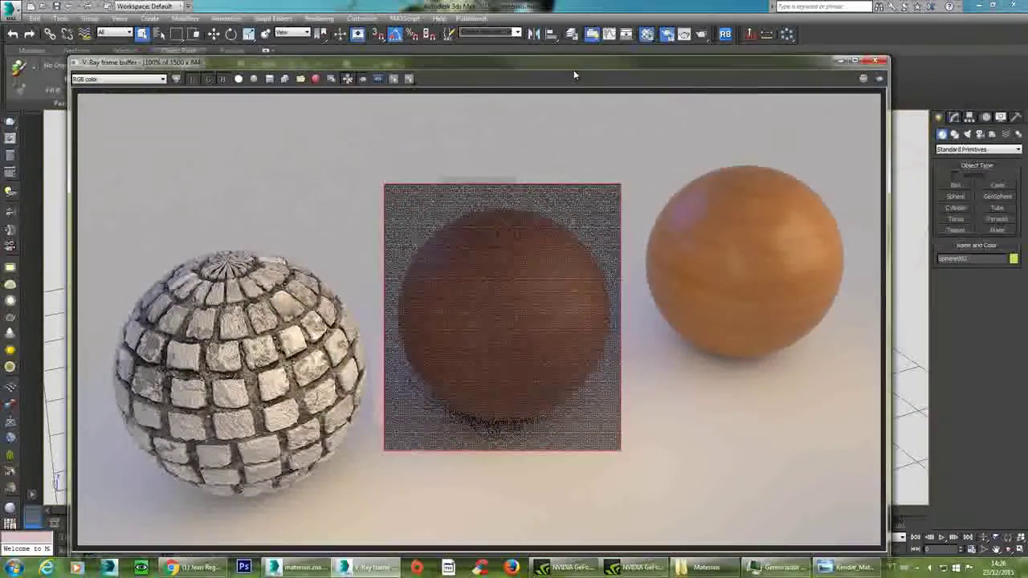
{"action": "left_click", "coordinate": [880, 79]}
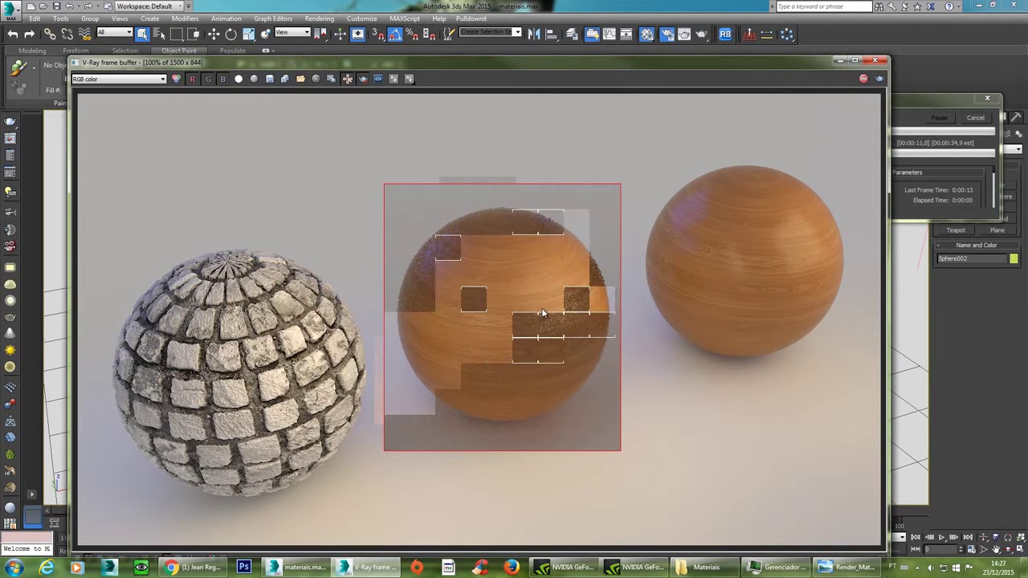
Examine the grain and reflections on the rendered middle sphere up close and compare them with the other wood sphere.
{"action": "scroll", "coordinate": [548, 304], "scroll_direction": "up", "scroll_amount": 2}
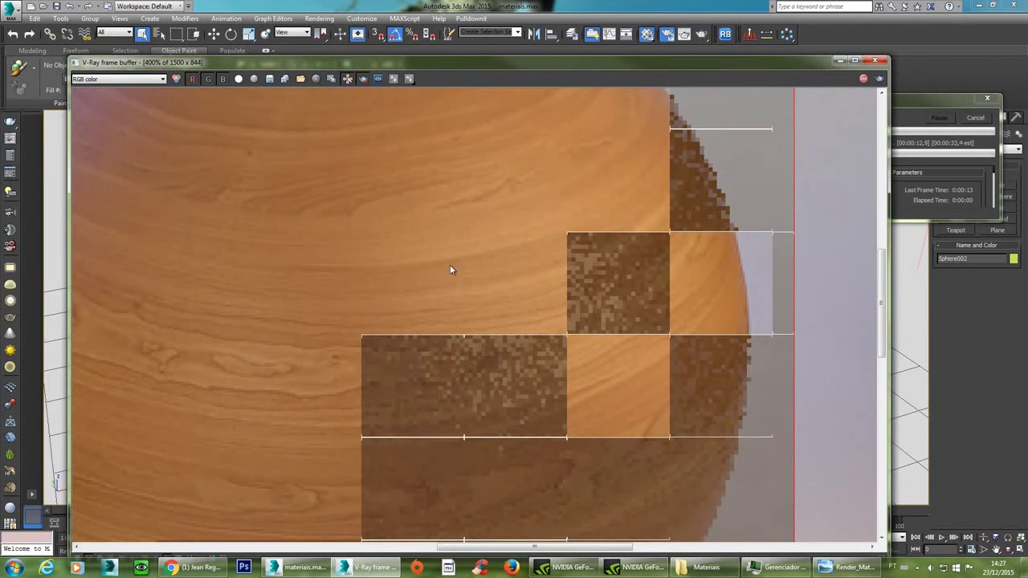
{"action": "middle_click_drag", "start_coordinate": [454, 265], "coordinate": [511, 326]}
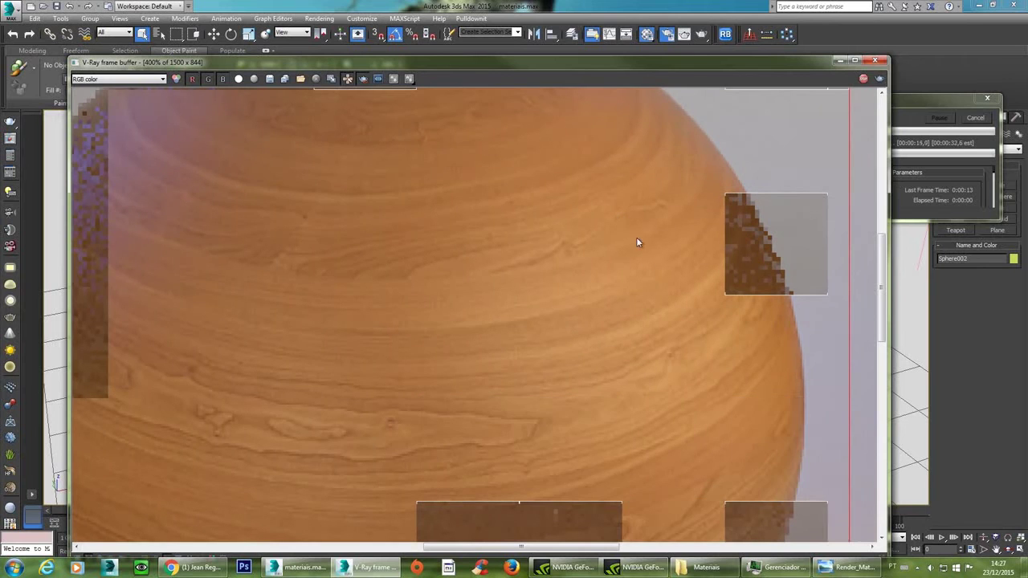
{"action": "scroll", "coordinate": [574, 306], "scroll_direction": "down", "scroll_amount": 1}
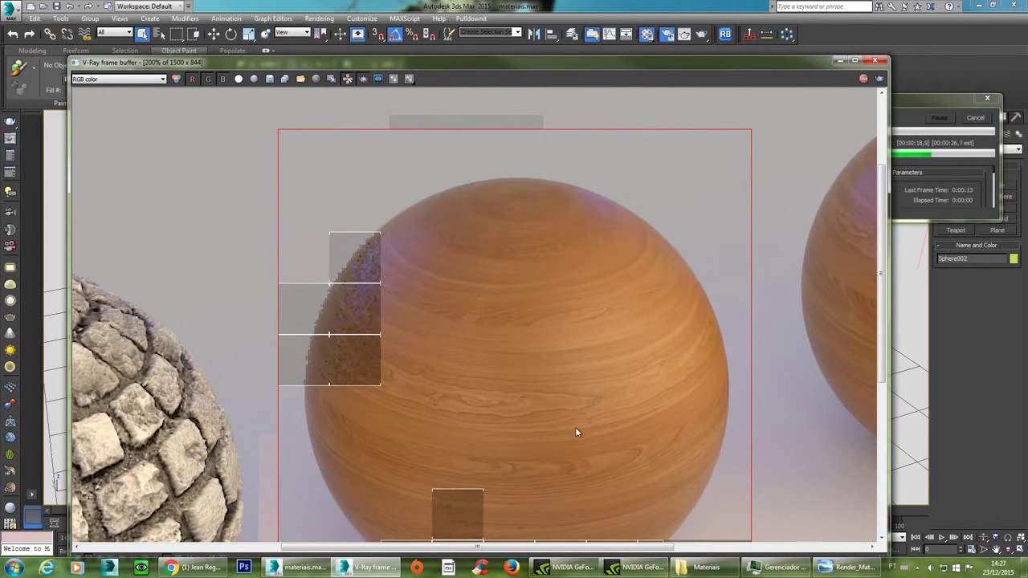
{"action": "middle_click_drag", "start_coordinate": [575, 433], "coordinate": [568, 334]}
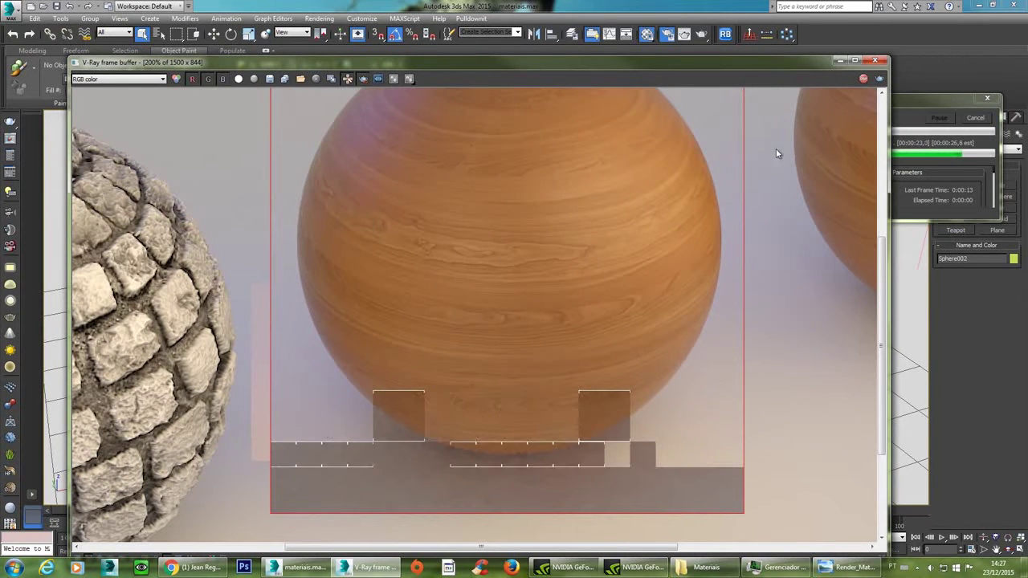
{"action": "scroll", "coordinate": [594, 156], "scroll_direction": "down", "scroll_amount": 3}
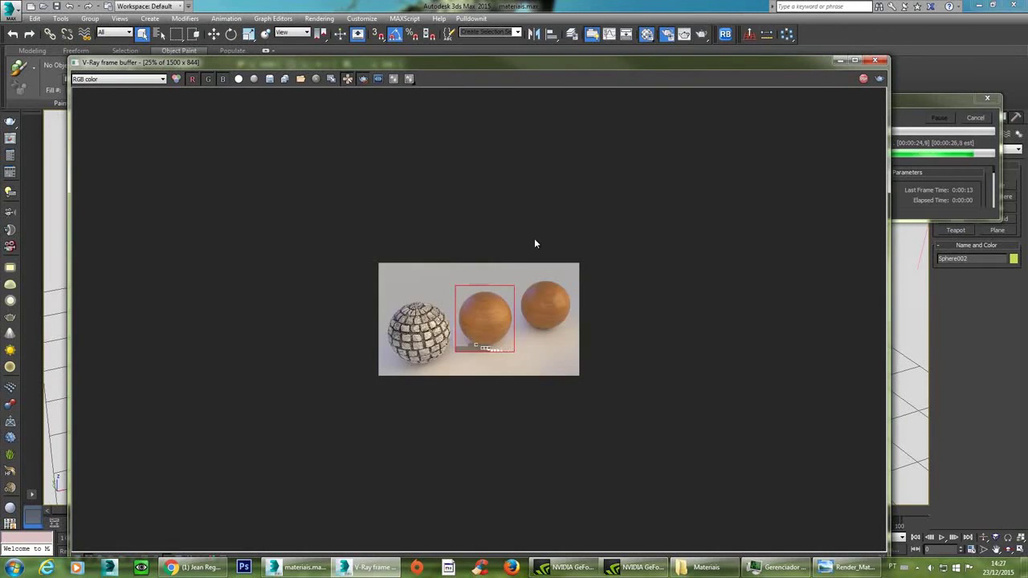
{"action": "scroll", "coordinate": [536, 244], "scroll_direction": "up", "scroll_amount": 2}
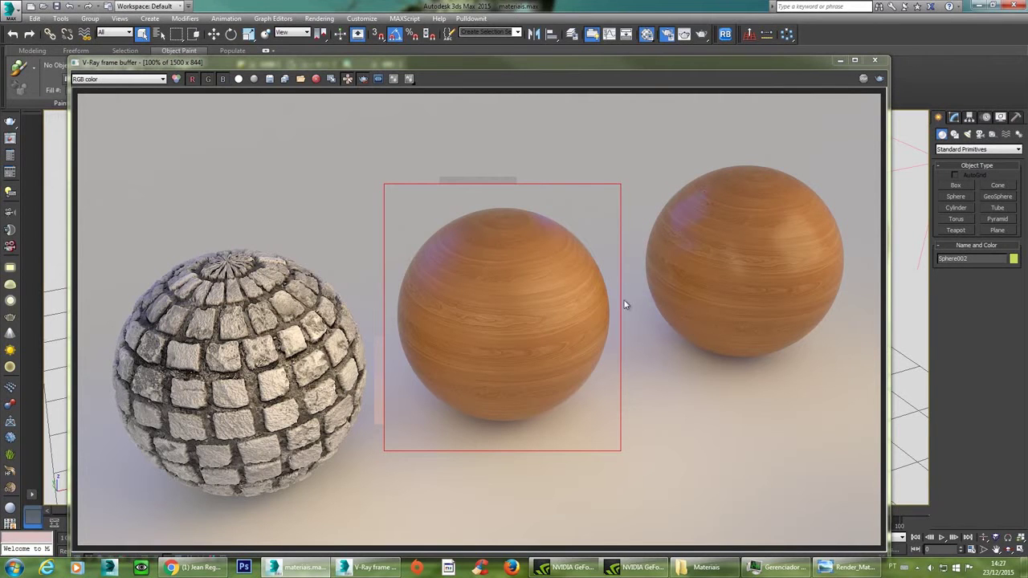
{"action": "left_click", "coordinate": [554, 311]}
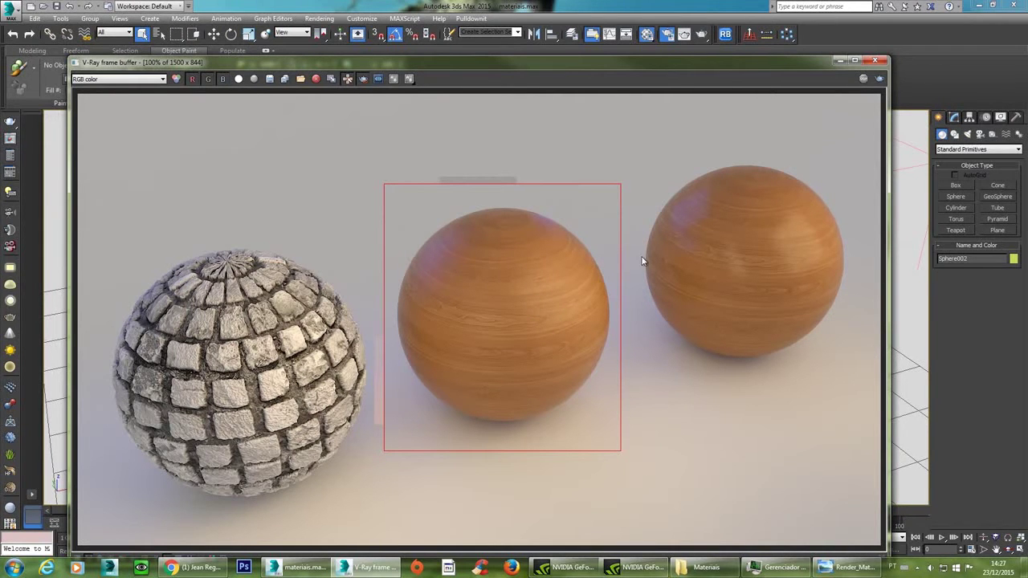
Reopen madeira's reflection glossiness Color Correction and set its RGB gamma to 6.
{"action": "left_click_drag", "start_coordinate": [676, 69], "coordinate": [664, 207]}
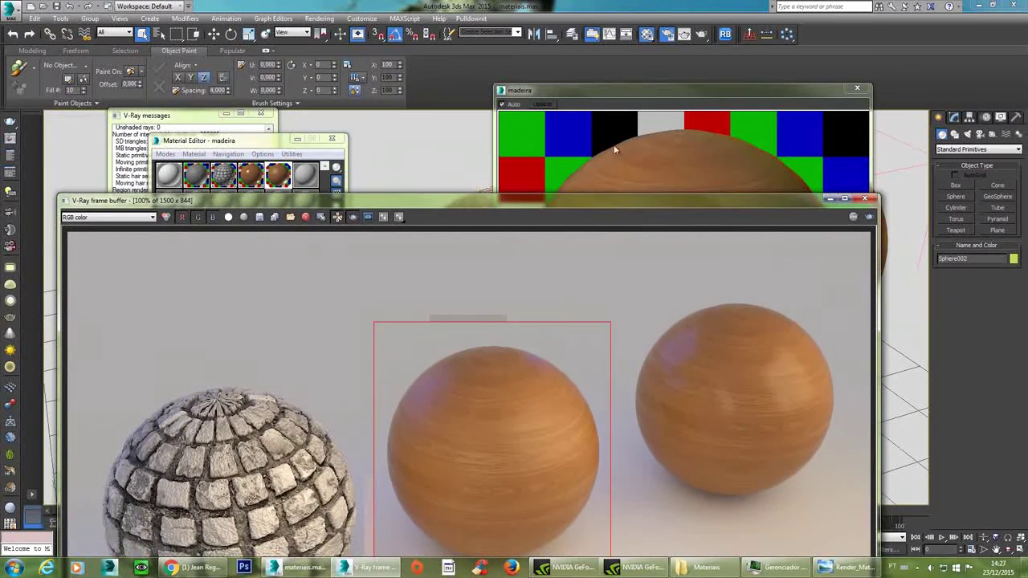
{"action": "left_click", "coordinate": [273, 150]}
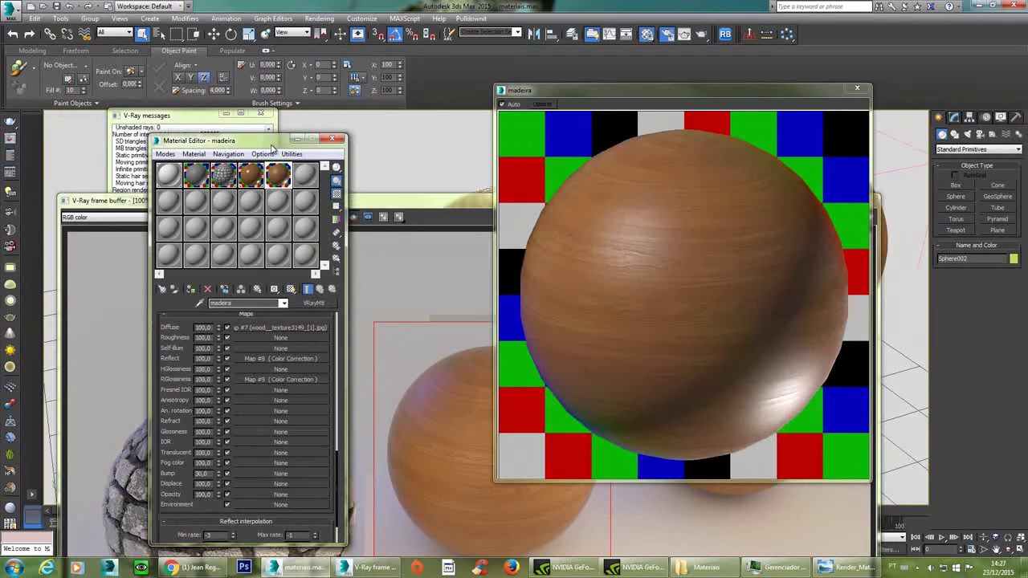
{"action": "left_click", "coordinate": [273, 378]}
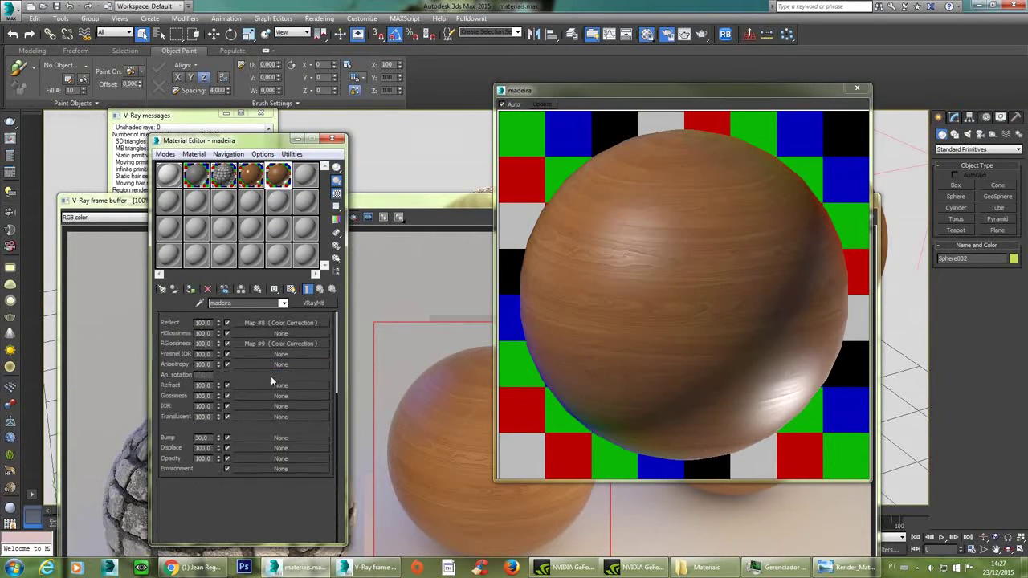
{"action": "left_click", "coordinate": [319, 291]}
{"action": "scroll", "coordinate": [241, 418], "scroll_direction": "up", "scroll_amount": 10}
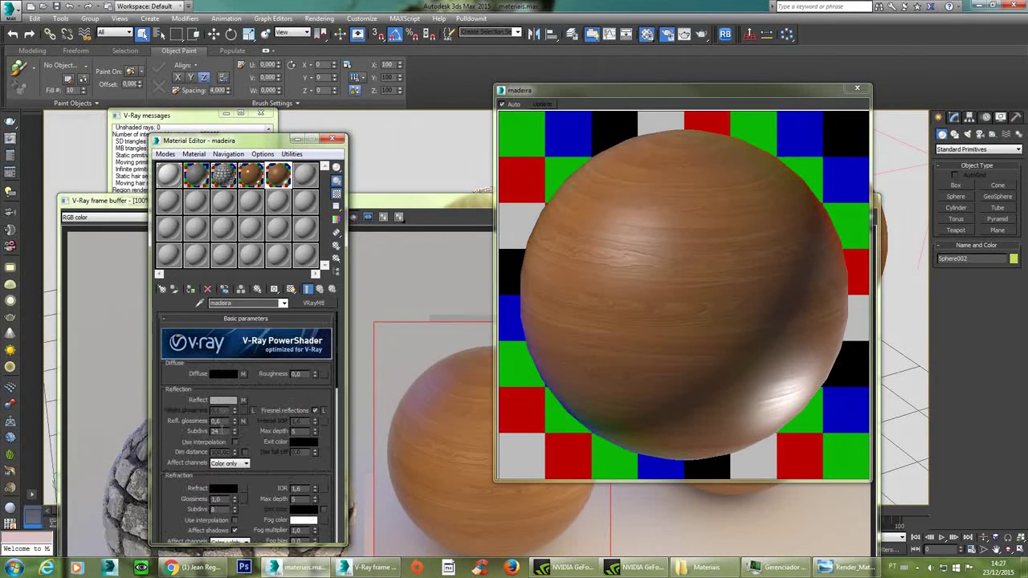
{"action": "left_click", "coordinate": [245, 421]}
{"action": "scroll", "coordinate": [241, 486], "scroll_direction": "down", "scroll_amount": 2}
{"action": "left_click_drag", "start_coordinate": [246, 509], "coordinate": [230, 507]}
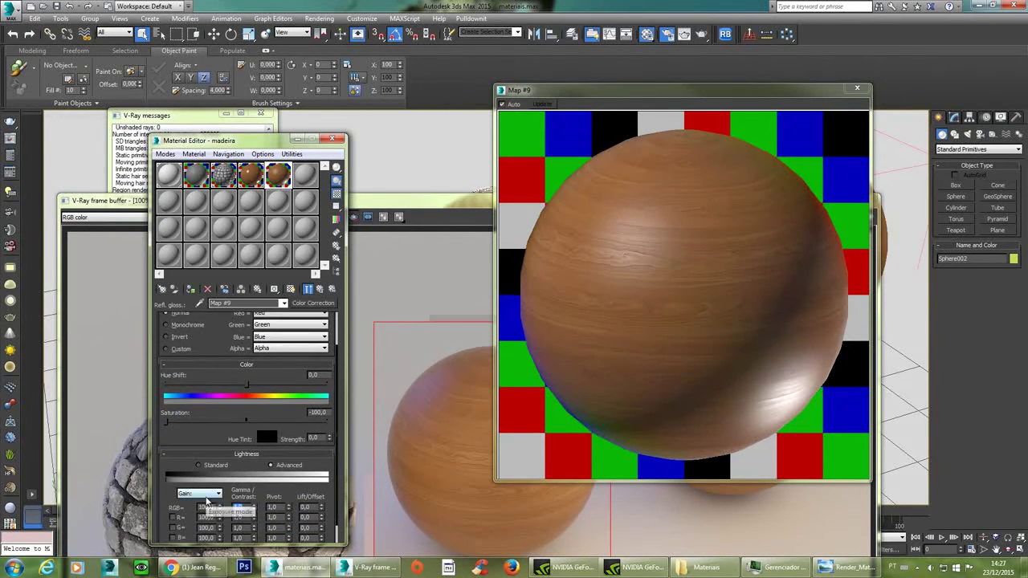
{"action": "type", "text": "6"}
{"action": "key", "text": "Return"}
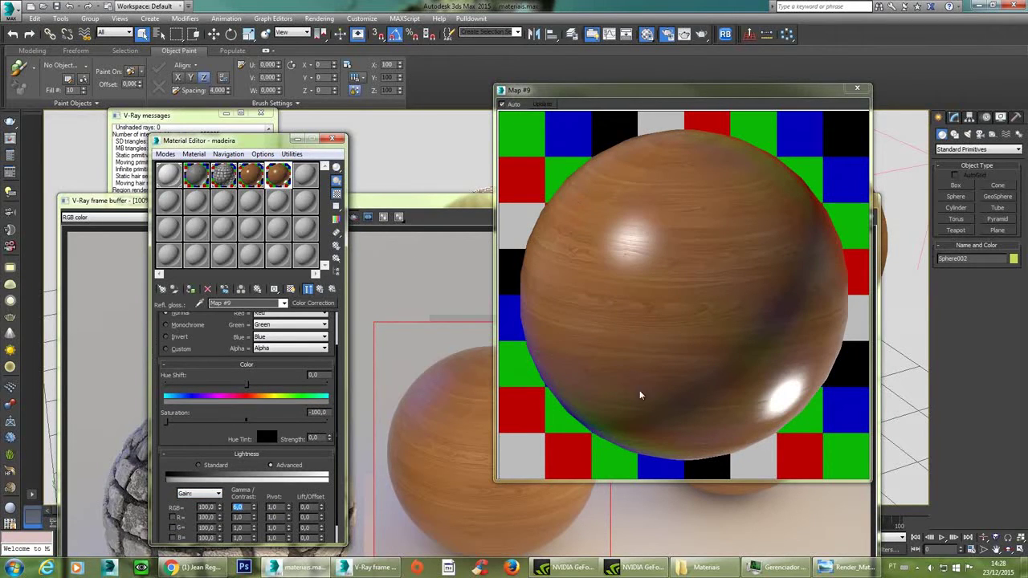
Render the middle sphere's region again and compare its sharper reflections with the other wood sphere.
{"action": "left_click", "coordinate": [464, 389]}
{"action": "left_click", "coordinate": [869, 218]}
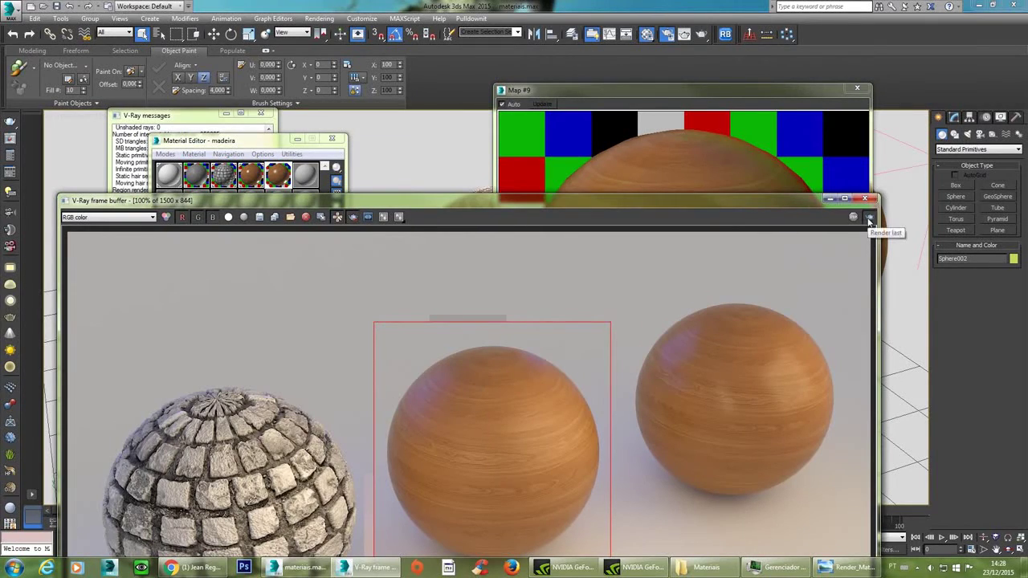
{"action": "left_click_drag", "start_coordinate": [652, 200], "coordinate": [652, 123]}
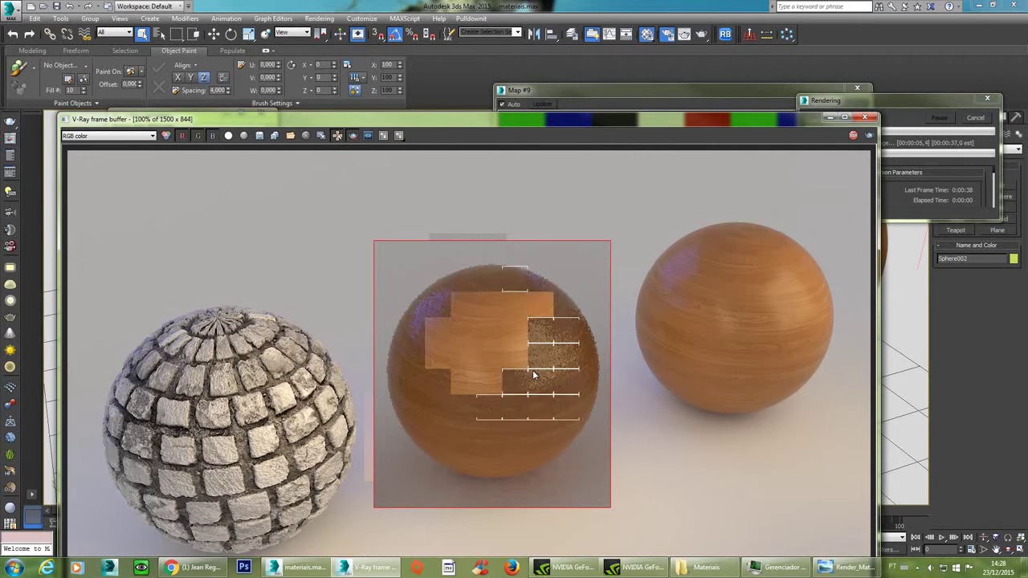
{"action": "scroll", "coordinate": [532, 370], "scroll_direction": "up", "scroll_amount": 1}
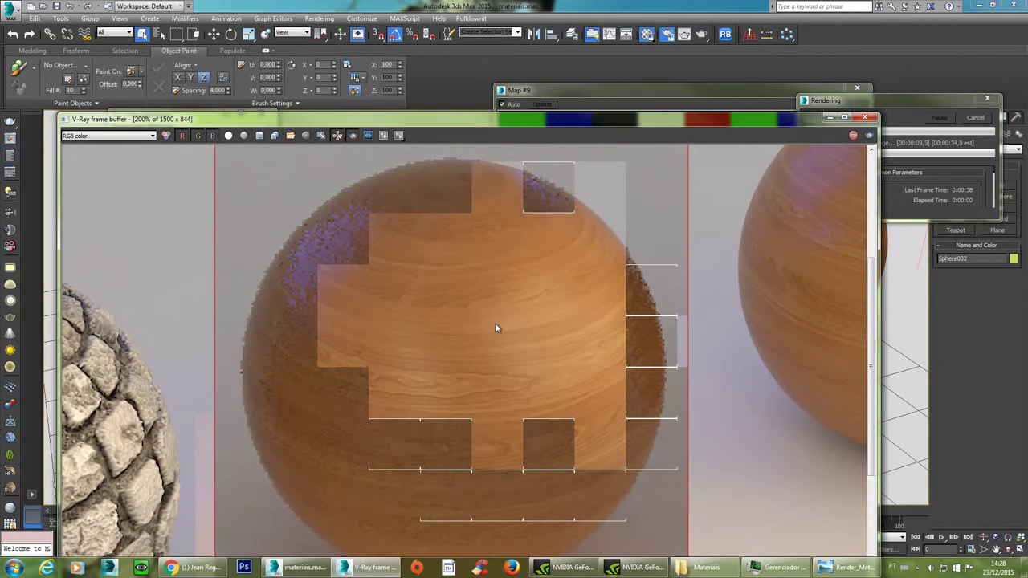
{"action": "scroll", "coordinate": [506, 321], "scroll_direction": "down", "scroll_amount": 1}
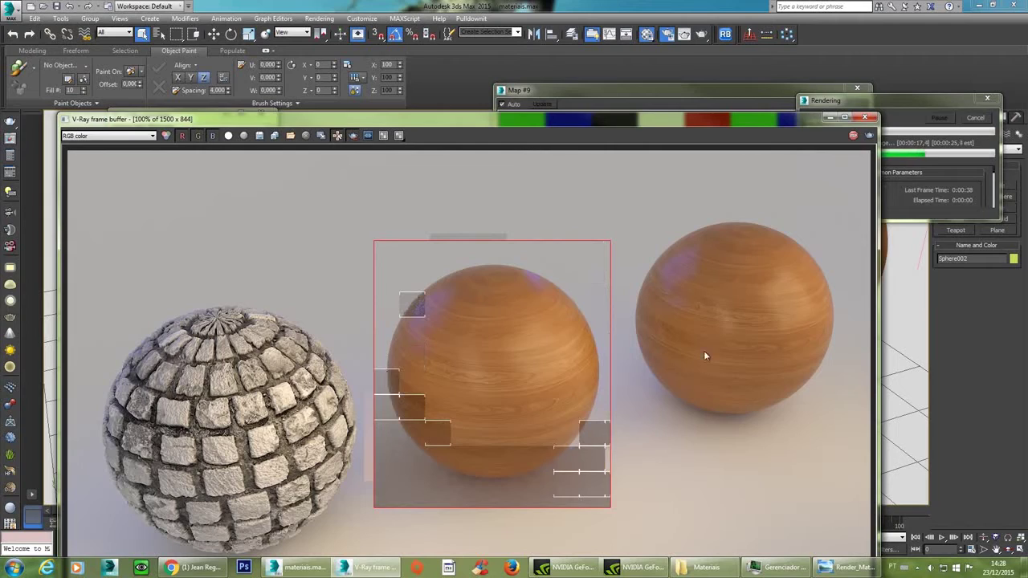
Stop the render and paste madeira's diffuse wood bitmap as an instance into its Bump map slot.
{"action": "left_click", "coordinate": [974, 119]}
{"action": "left_click", "coordinate": [865, 119]}
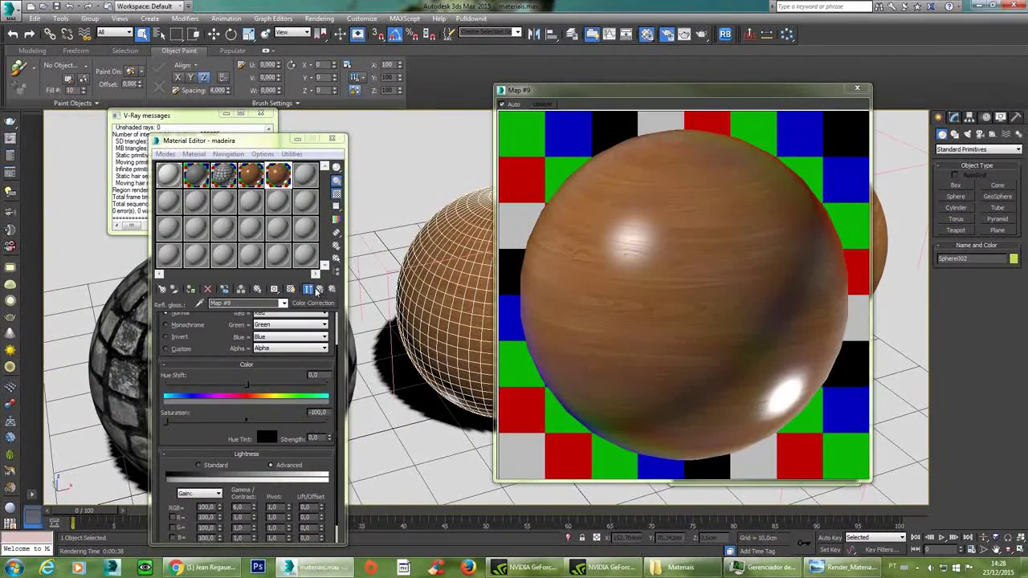
{"action": "left_click", "coordinate": [318, 290]}
{"action": "left_click", "coordinate": [244, 374]}
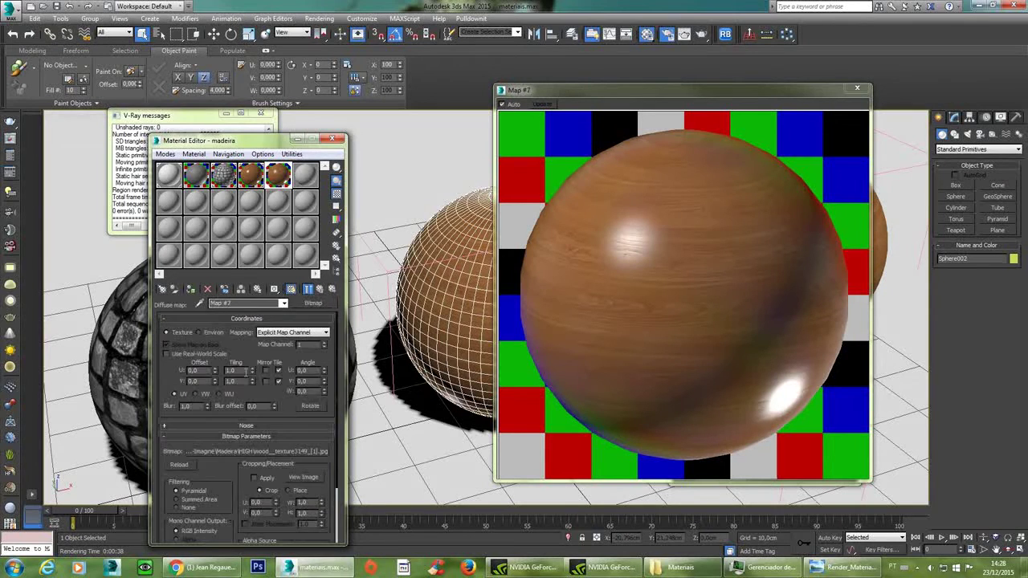
{"action": "left_click", "coordinate": [318, 290]}
{"action": "right_click", "coordinate": [242, 373]}
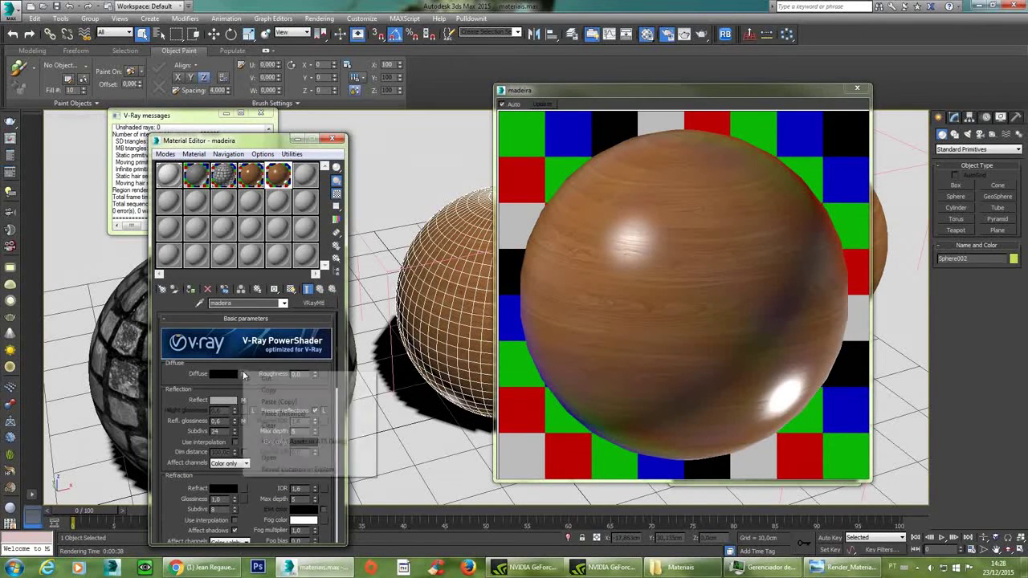
{"action": "left_click", "coordinate": [269, 391]}
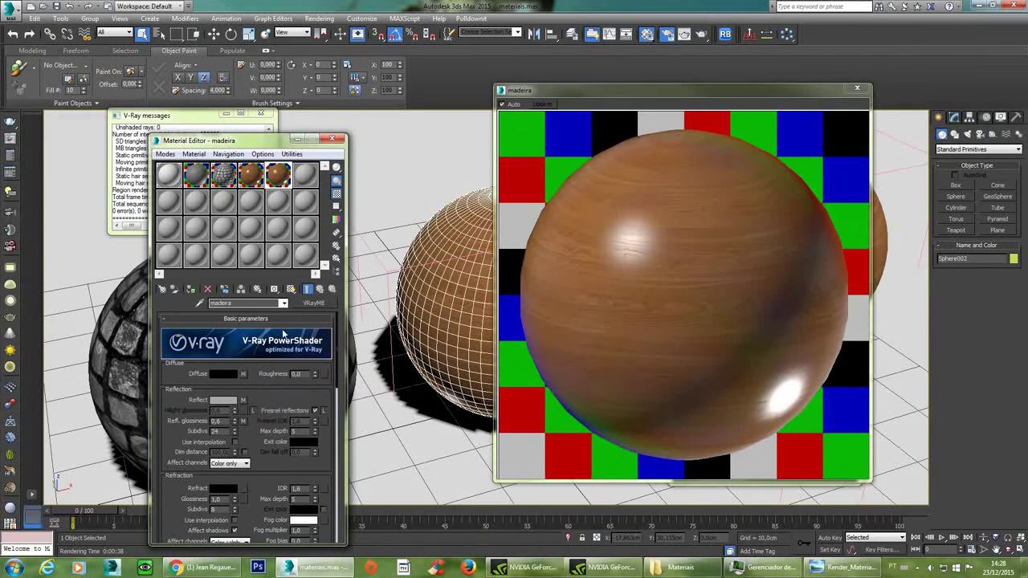
{"action": "scroll", "coordinate": [274, 394], "scroll_direction": "down", "scroll_amount": 15}
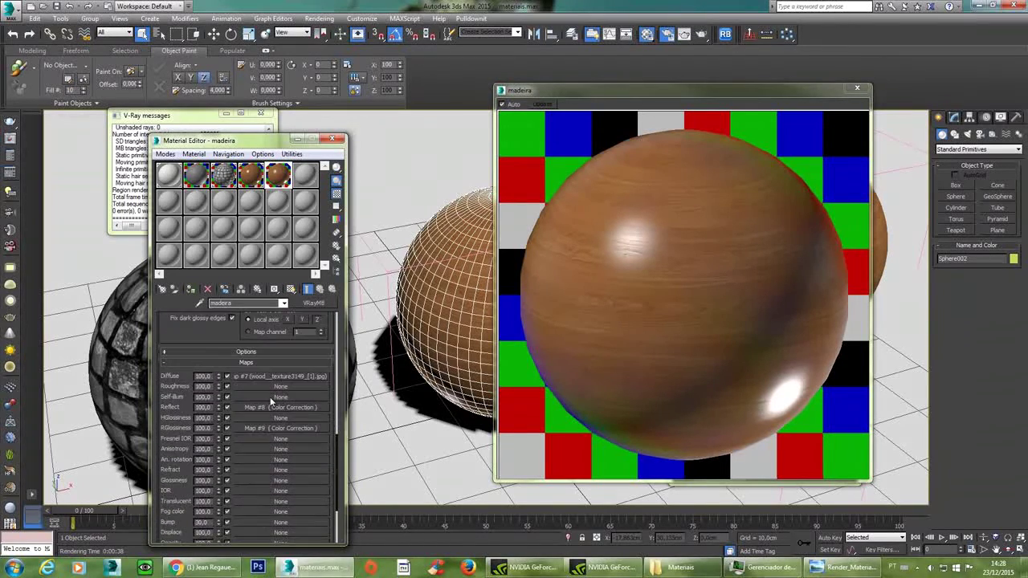
{"action": "right_click", "coordinate": [239, 459]}
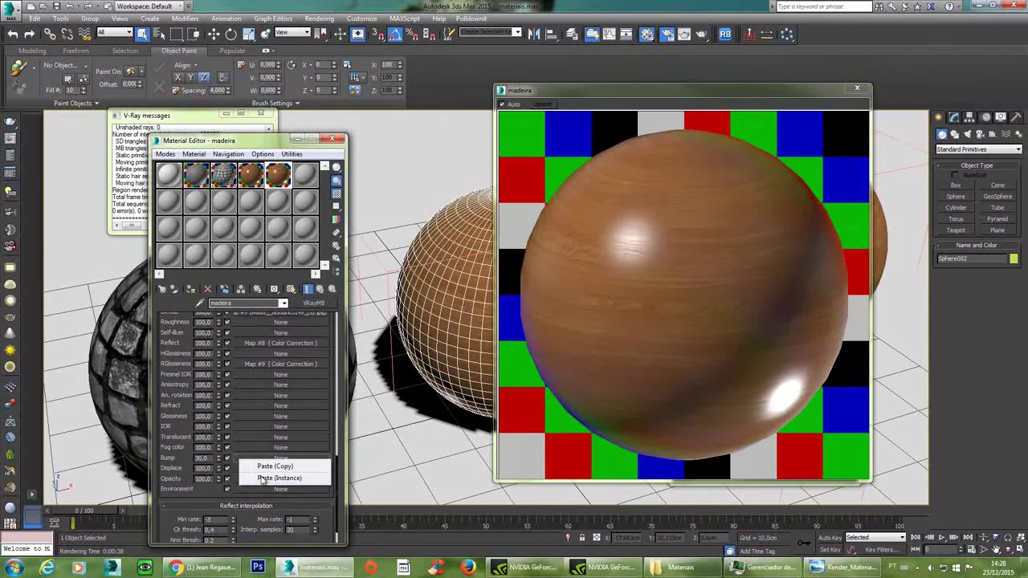
{"action": "left_click", "coordinate": [260, 477]}
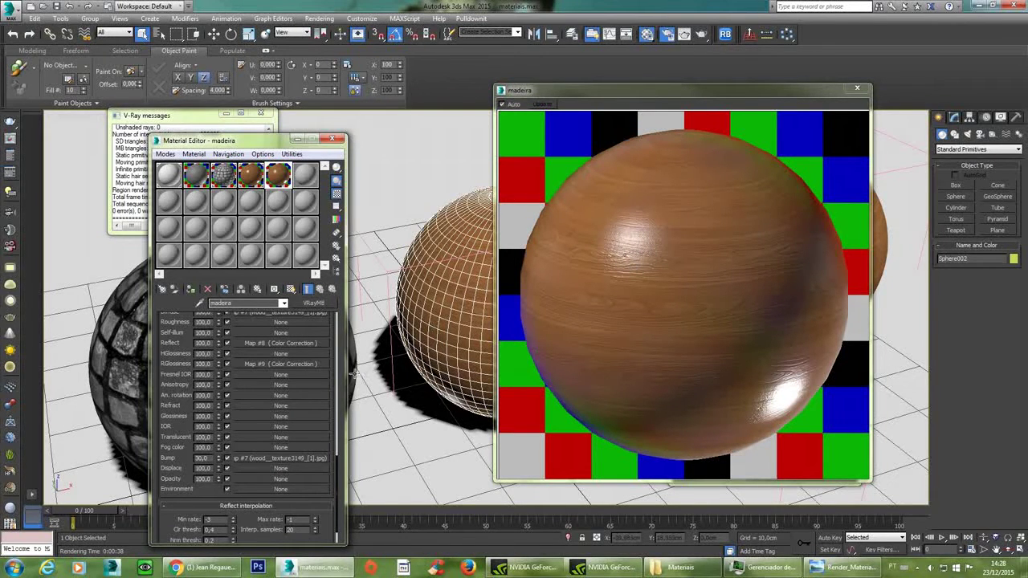
Check madeira's reflection Color Correction and set the RGB gamma of its reflection glossiness Color Correction to 4.
{"action": "left_click", "coordinate": [272, 346]}
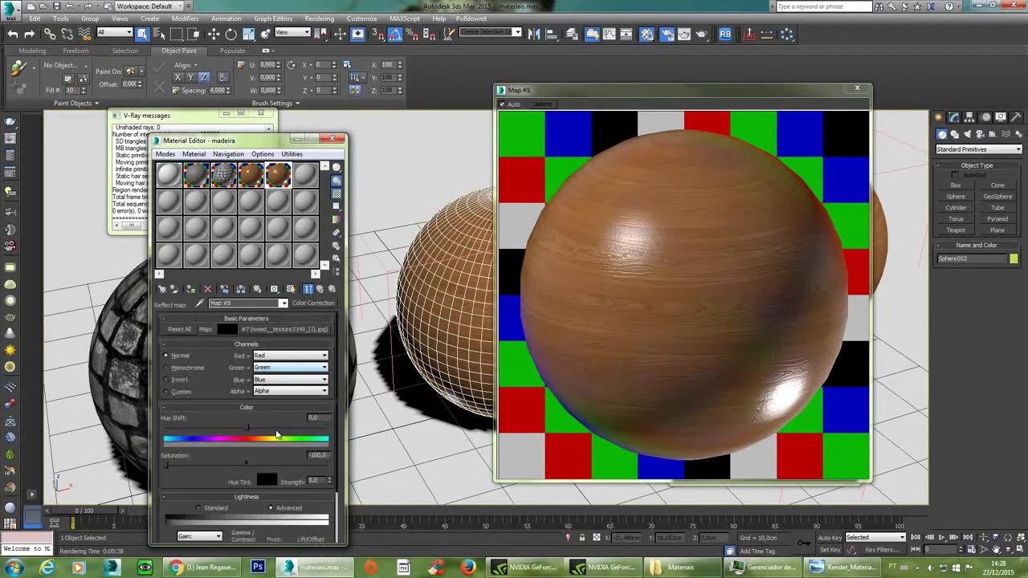
{"action": "scroll", "coordinate": [239, 434], "scroll_direction": "down", "scroll_amount": 3}
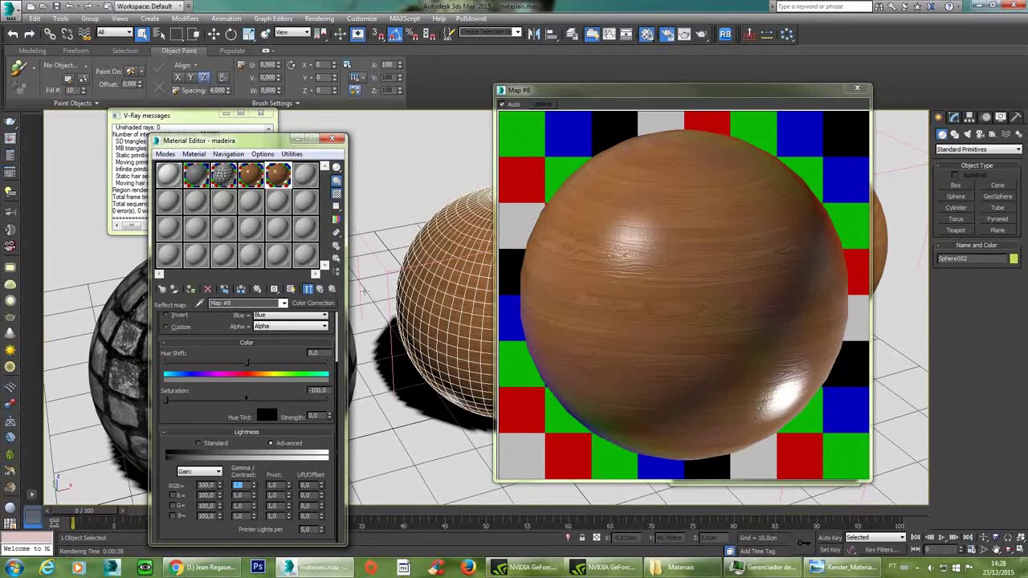
{"action": "left_click", "coordinate": [321, 291]}
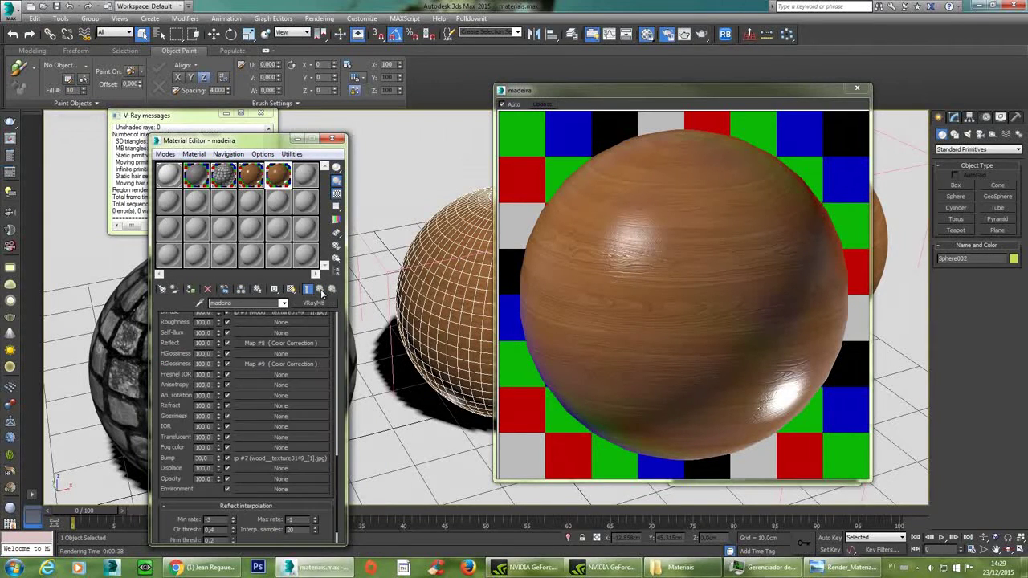
{"action": "left_click", "coordinate": [282, 366]}
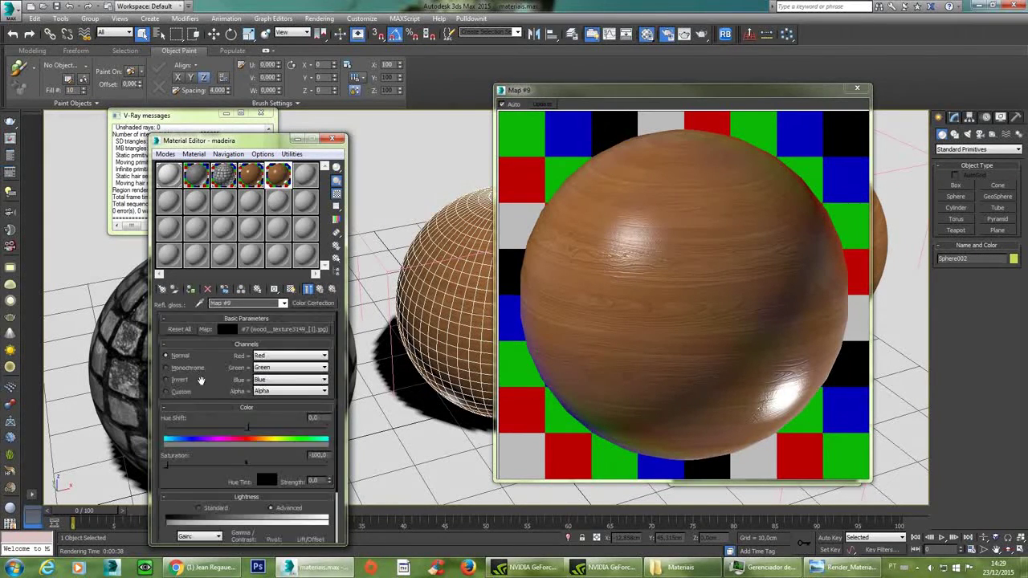
{"action": "scroll", "coordinate": [221, 479], "scroll_direction": "down", "scroll_amount": 2}
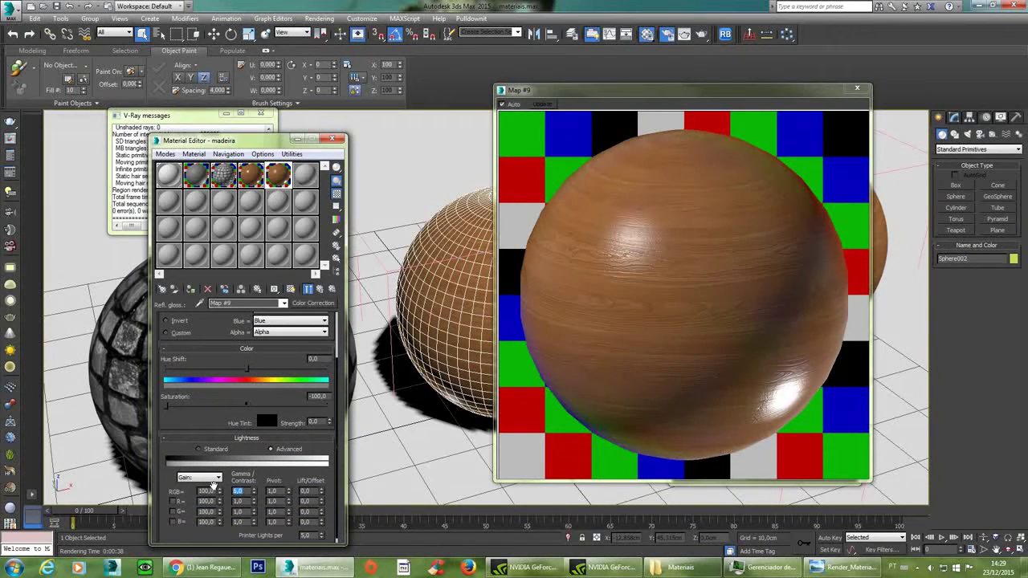
{"action": "type", "text": "1"}
{"action": "key", "text": "Return"}
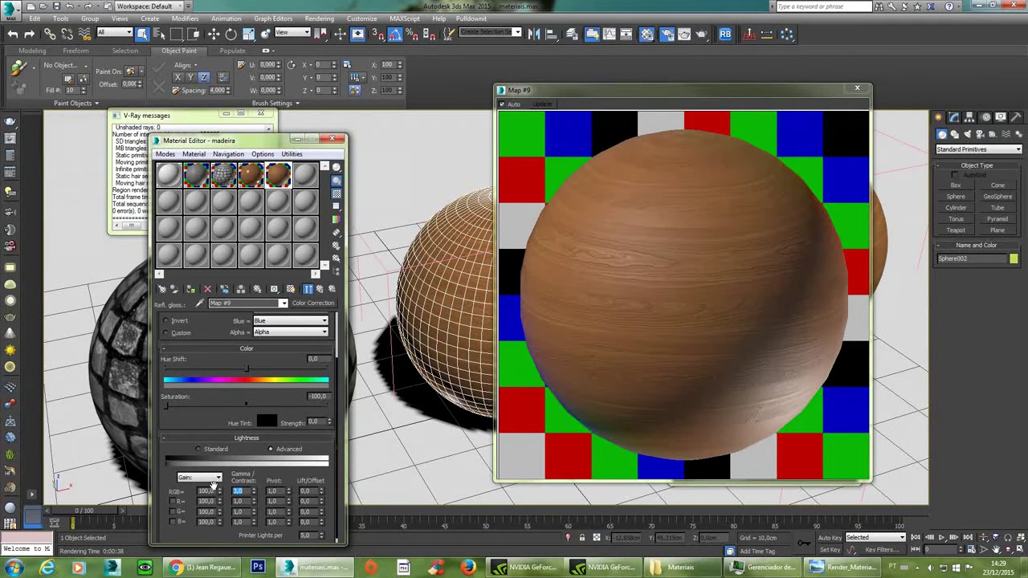
{"action": "type", "text": "4"}
{"action": "key", "text": "Return"}
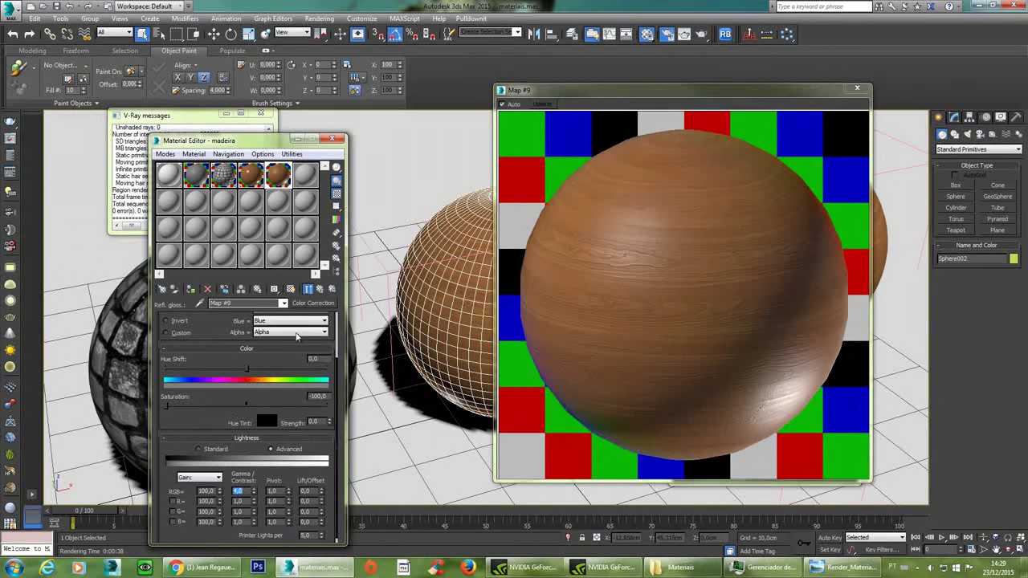
{"action": "left_click", "coordinate": [320, 289]}
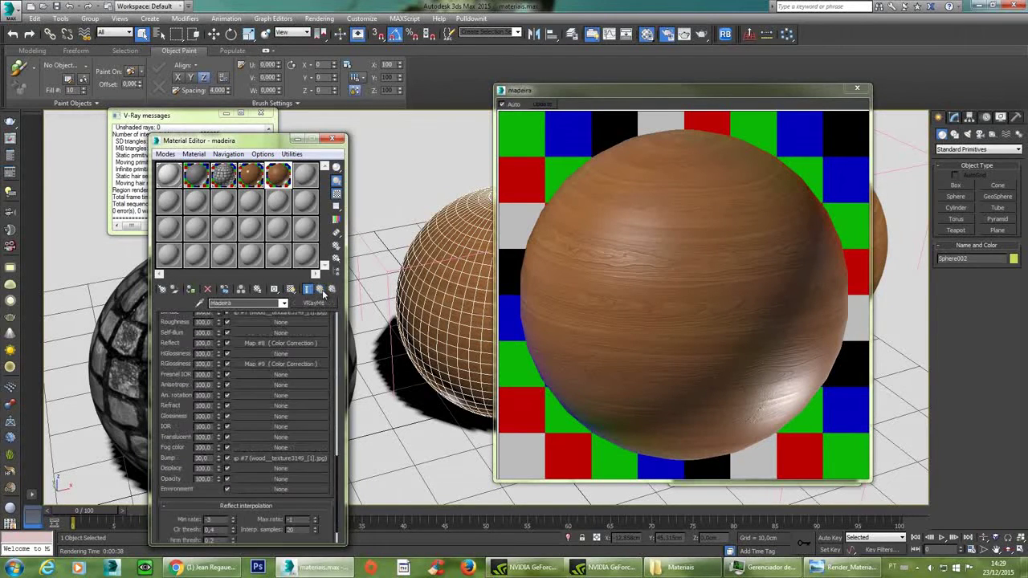
Set the RGB gamma of madeira's reflection Color Correction to 1,5.
{"action": "left_click", "coordinate": [257, 343]}
{"action": "scroll", "coordinate": [265, 400], "scroll_direction": "down", "scroll_amount": 3}
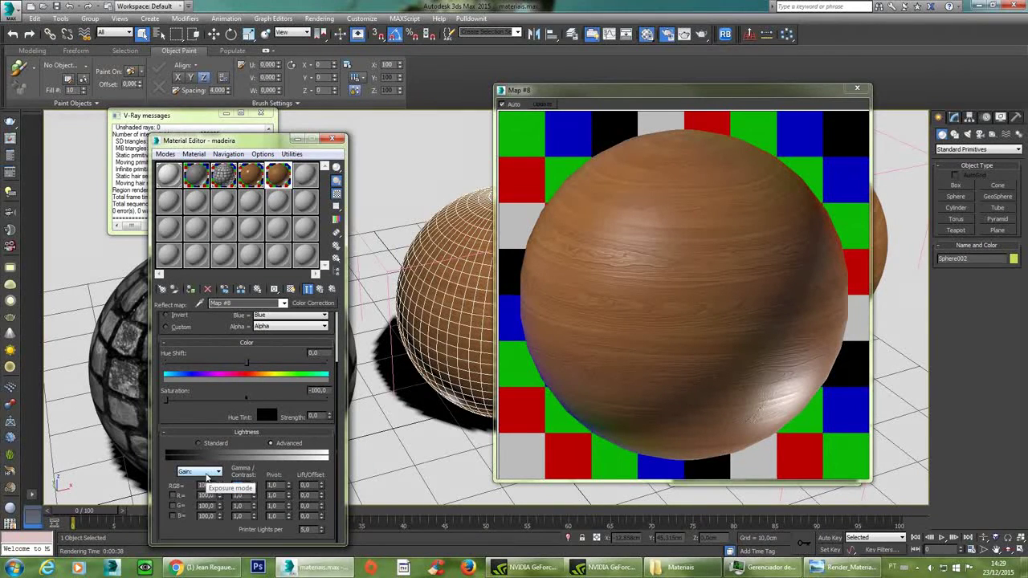
{"action": "left_click", "coordinate": [238, 485]}
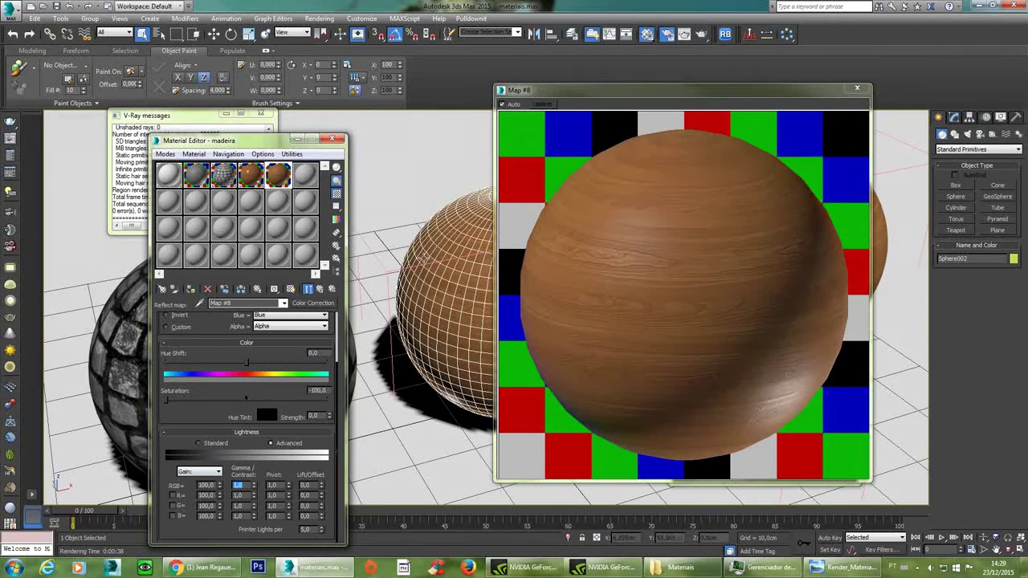
{"action": "type", "text": "1,5"}
{"action": "key", "text": "Return"}
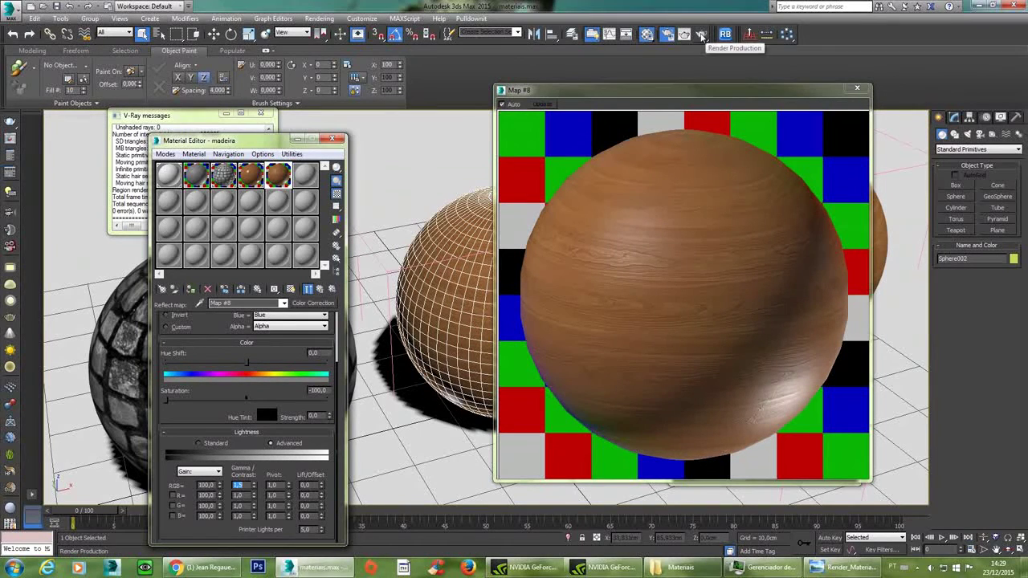
Render the middle sphere's region again and examine its grain relief and softer reflections up close.
{"action": "left_click", "coordinate": [701, 36]}
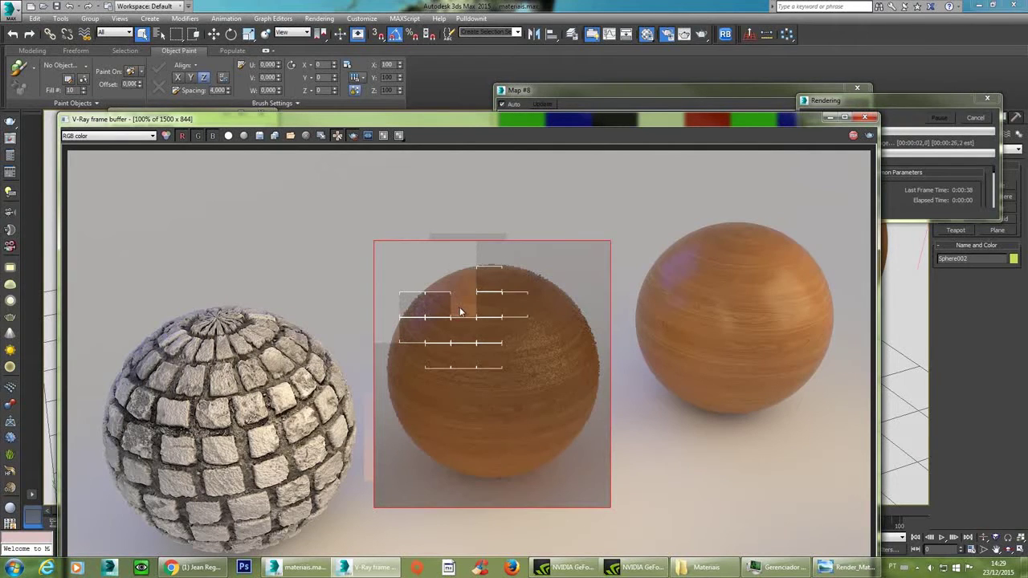
{"action": "scroll", "coordinate": [469, 303], "scroll_direction": "up", "scroll_amount": 1}
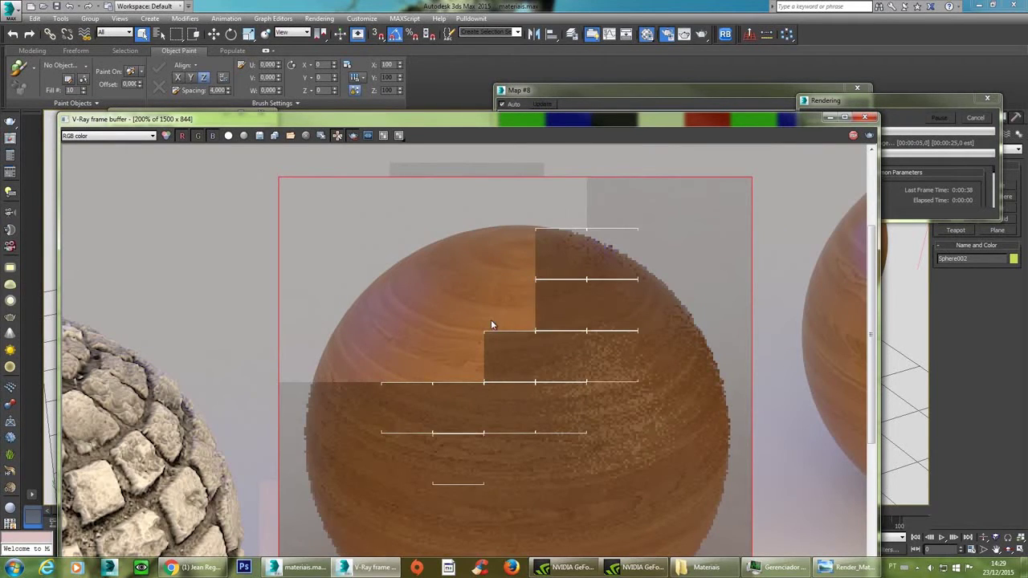
{"action": "middle_click_drag", "start_coordinate": [546, 367], "coordinate": [529, 278]}
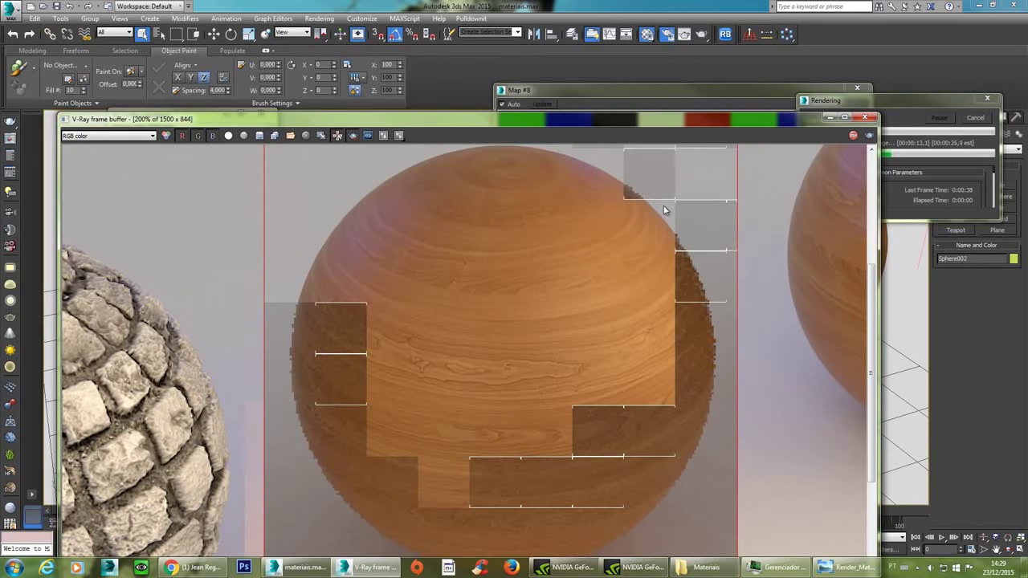
{"action": "scroll", "coordinate": [670, 217], "scroll_direction": "down", "scroll_amount": 2}
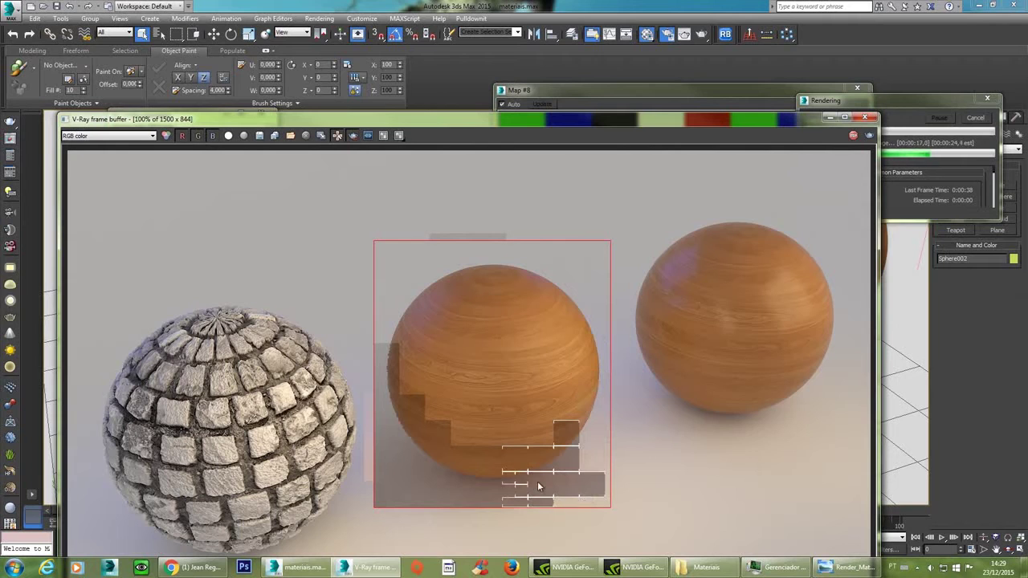
{"action": "scroll", "coordinate": [519, 466], "scroll_direction": "up", "scroll_amount": 2}
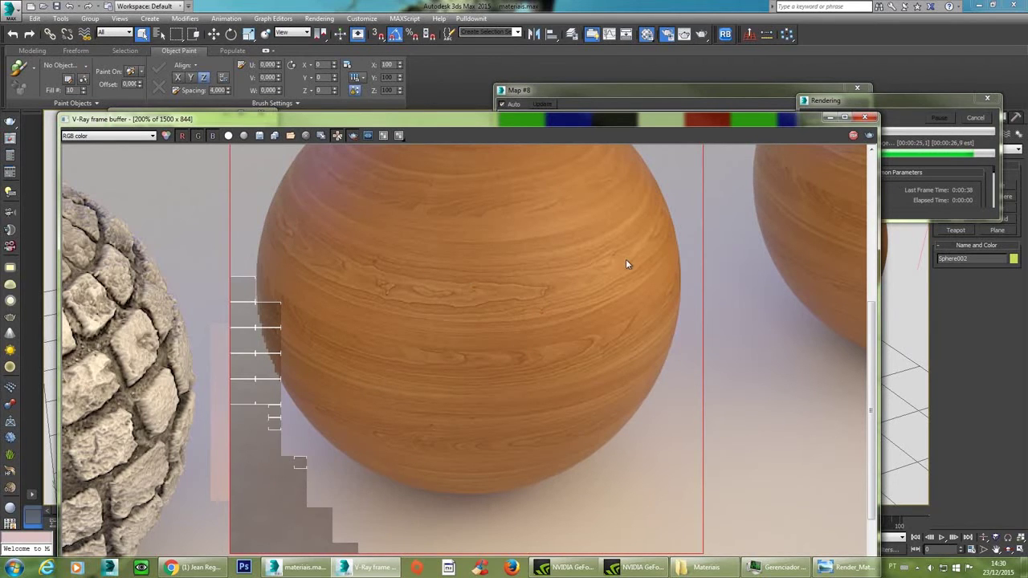
{"action": "scroll", "coordinate": [623, 265], "scroll_direction": "down", "scroll_amount": 2}
{"action": "scroll", "coordinate": [622, 262], "scroll_direction": "down", "scroll_amount": 1}
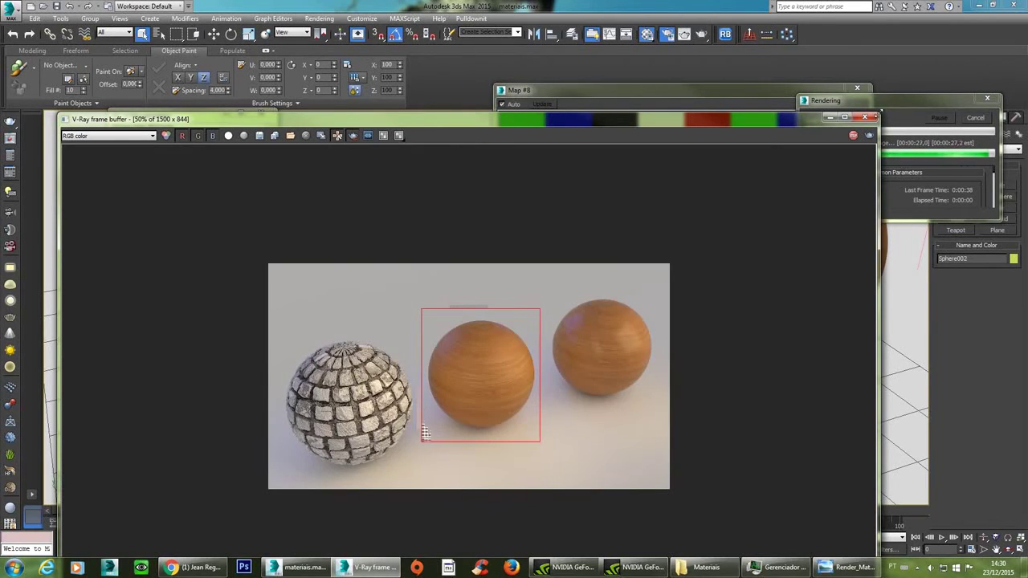
{"action": "left_click", "coordinate": [865, 118]}
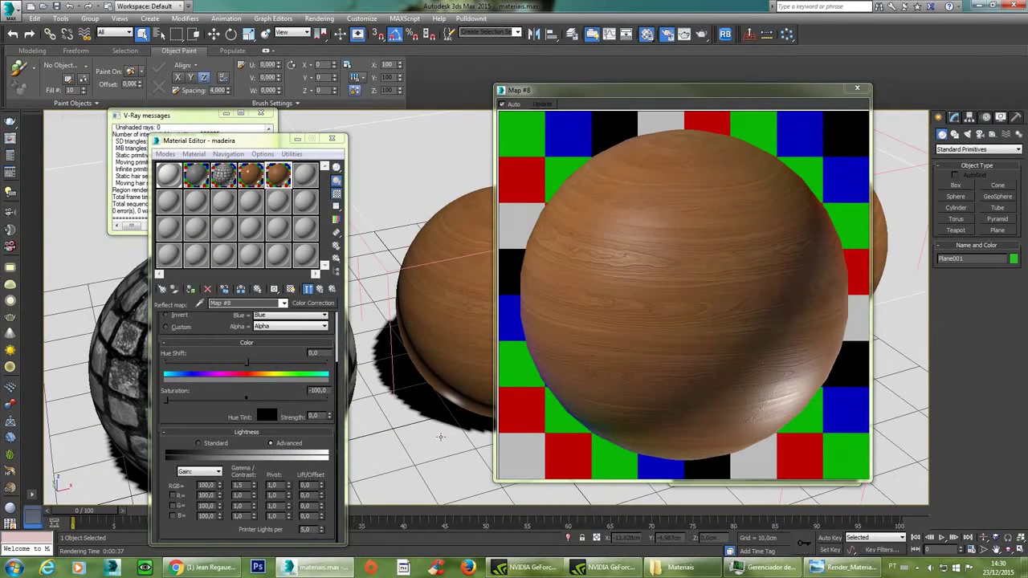
Assign the madeira material to the floor plane and add a UVW Map modifier to the plane.
{"action": "left_click", "coordinate": [190, 288]}
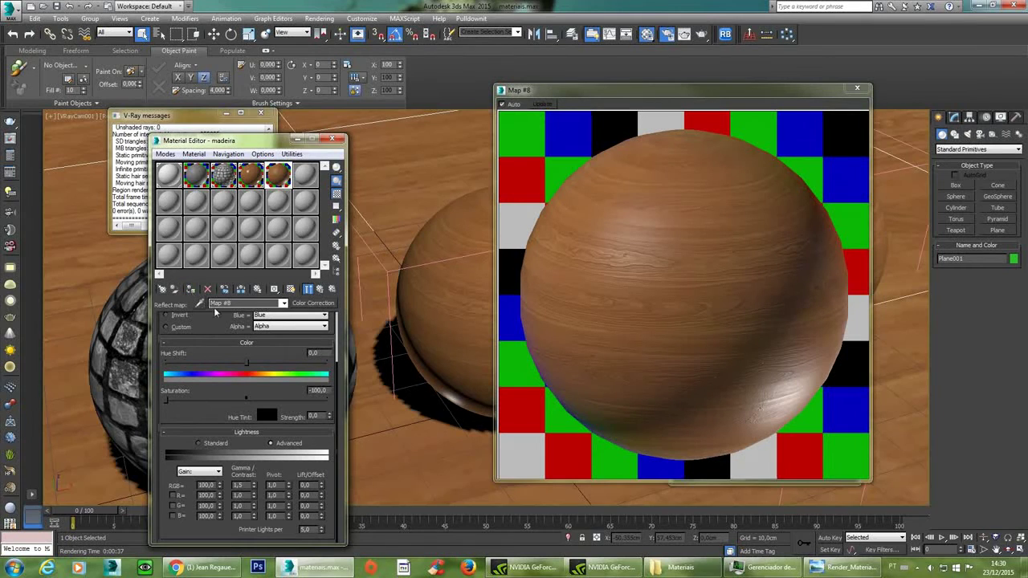
{"action": "left_click", "coordinate": [956, 118]}
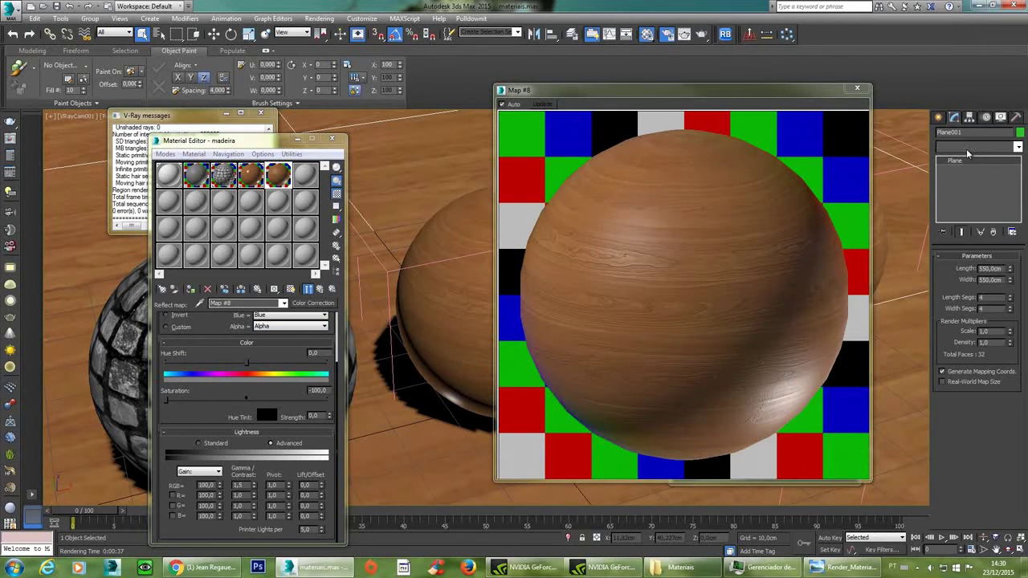
{"action": "left_click", "coordinate": [967, 148]}
{"action": "scroll", "coordinate": [967, 321], "scroll_direction": "down", "scroll_amount": 10}
{"action": "left_click", "coordinate": [964, 484]}
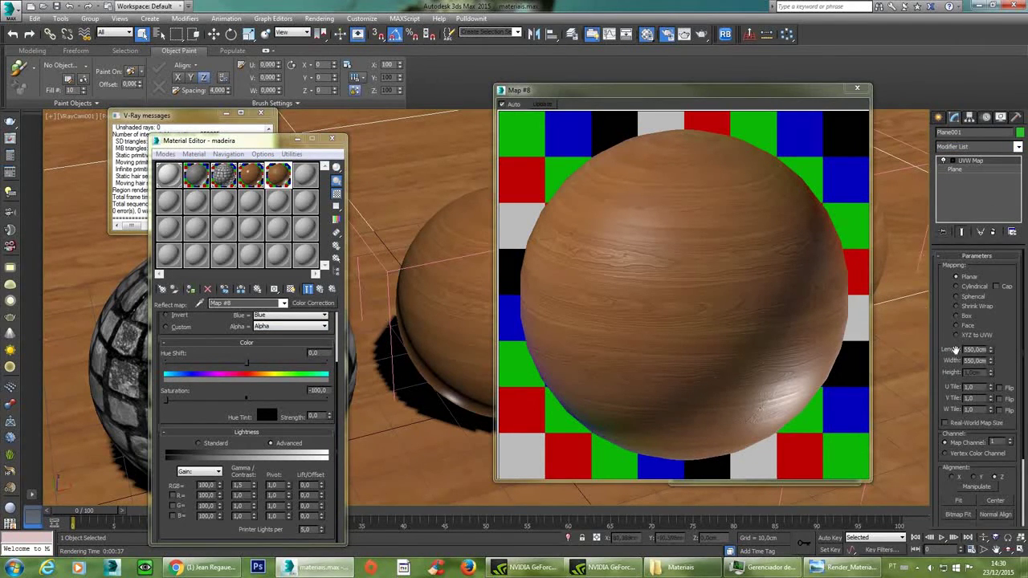
Set the floor's planar UVW mapping to 200 cm length and 200 cm width.
{"action": "double_click", "coordinate": [981, 351]}
{"action": "type", "text": "200"}
{"action": "key", "text": "Tab"}
{"action": "type", "text": "200"}
{"action": "key", "text": "Tab"}
{"action": "type", "text": "2"}
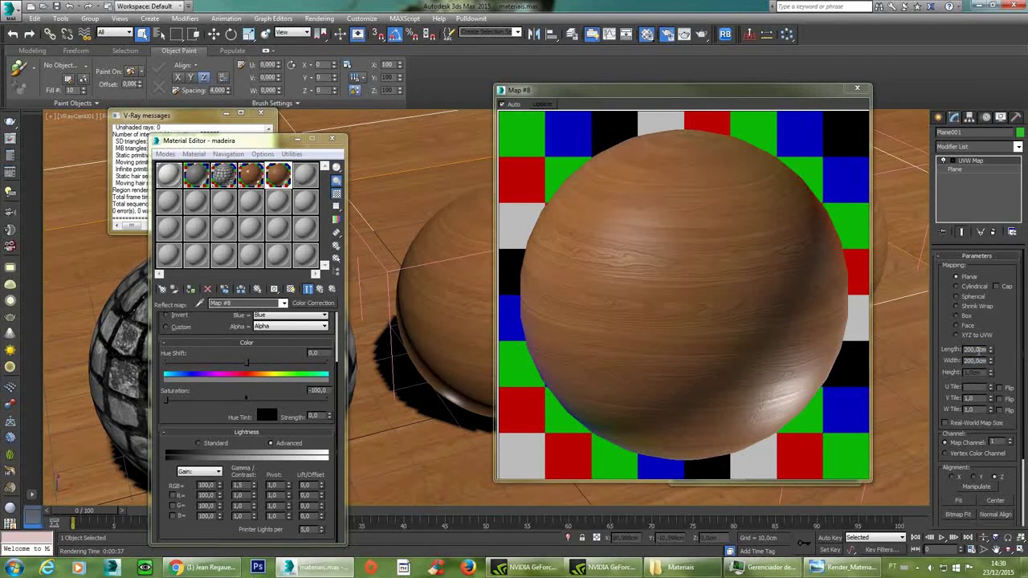
Reopen the V-Ray frame buffer at 100% zoom and render the full scene with the wooden floor.
{"action": "right_click", "coordinate": [451, 172]}
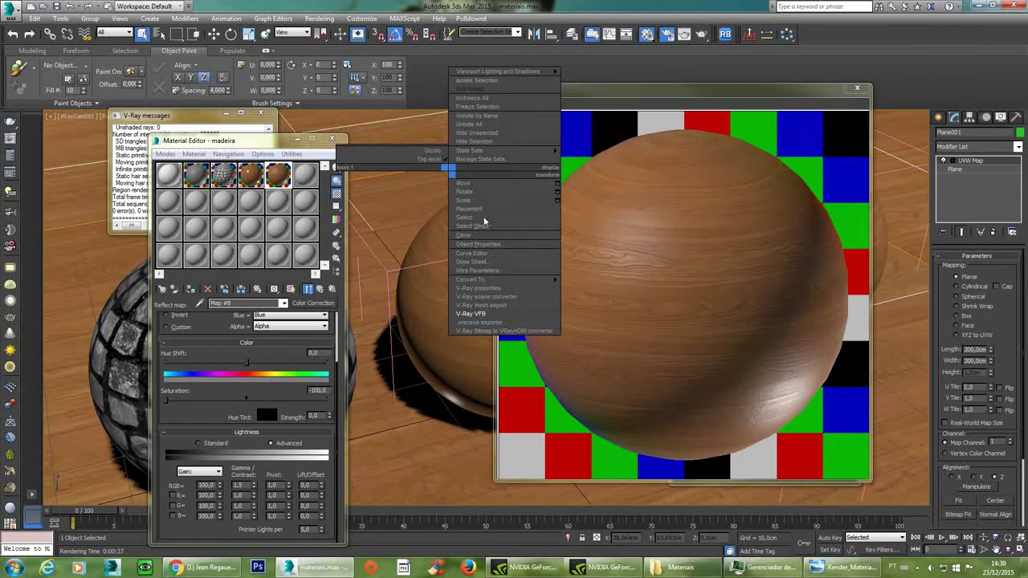
{"action": "left_click", "coordinate": [484, 307]}
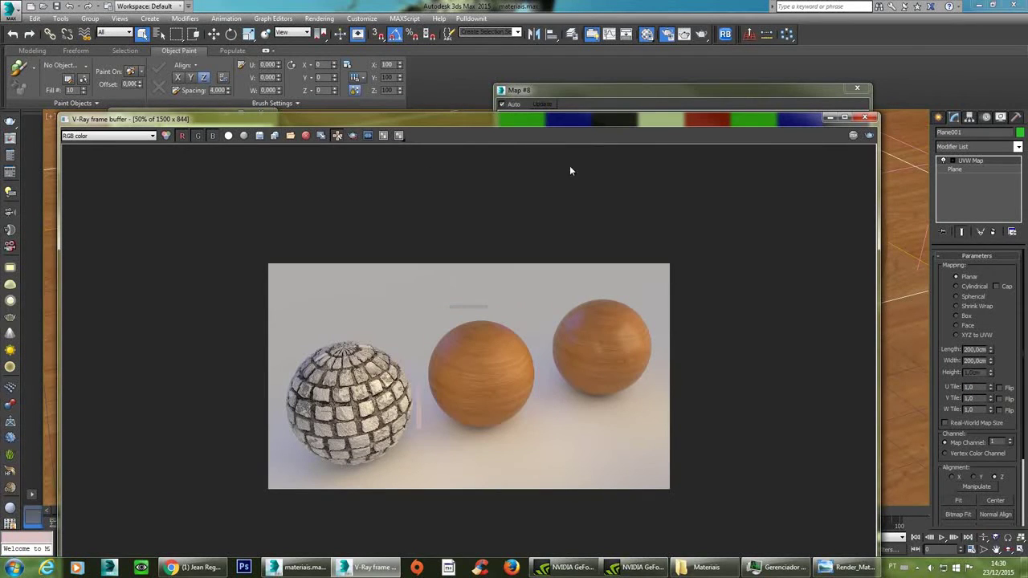
{"action": "left_click_drag", "start_coordinate": [669, 123], "coordinate": [694, 77]}
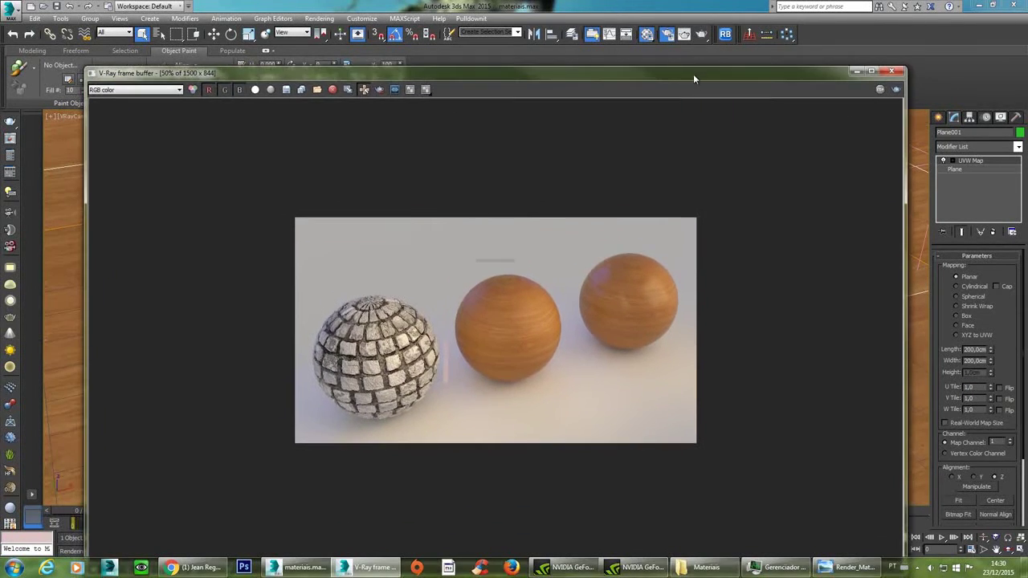
{"action": "double_click", "coordinate": [567, 293]}
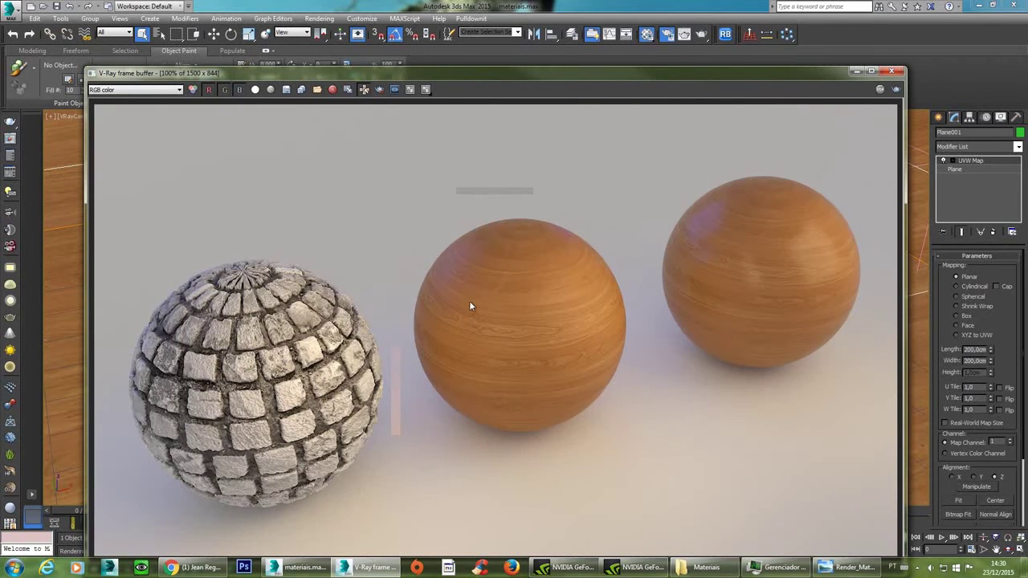
{"action": "left_click_drag", "start_coordinate": [544, 82], "coordinate": [550, 38]}
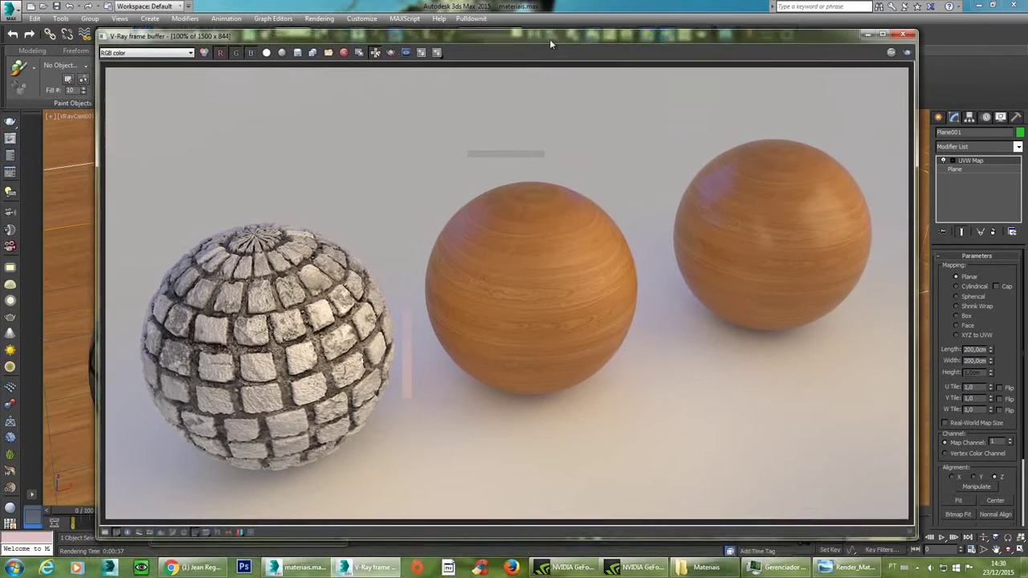
{"action": "left_click", "coordinate": [892, 51]}
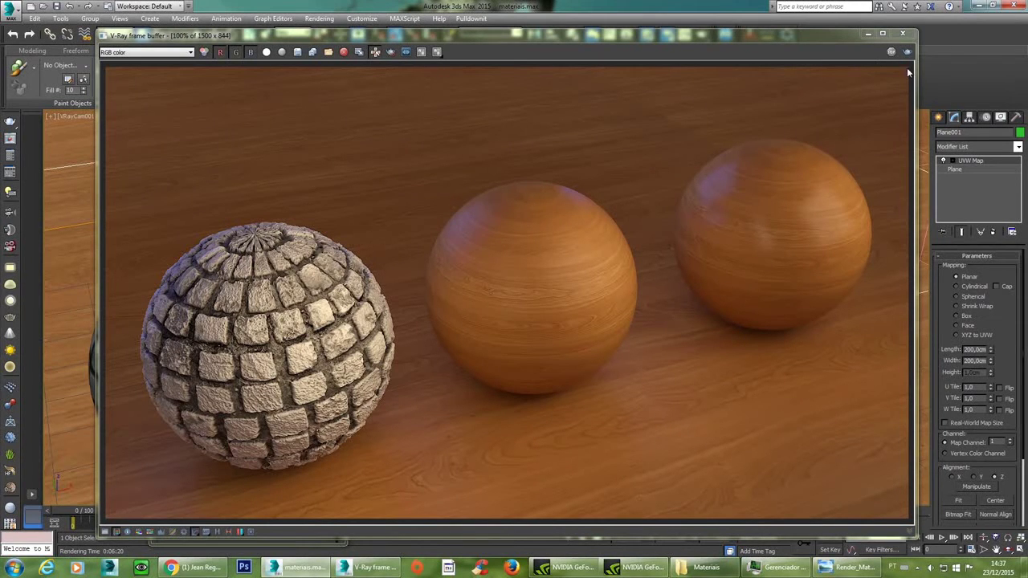
Close the render window, return to the madeira material's basic parameters and inspect its reflection color without changing it.
{"action": "left_click", "coordinate": [904, 35]}
{"action": "left_click", "coordinate": [320, 289]}
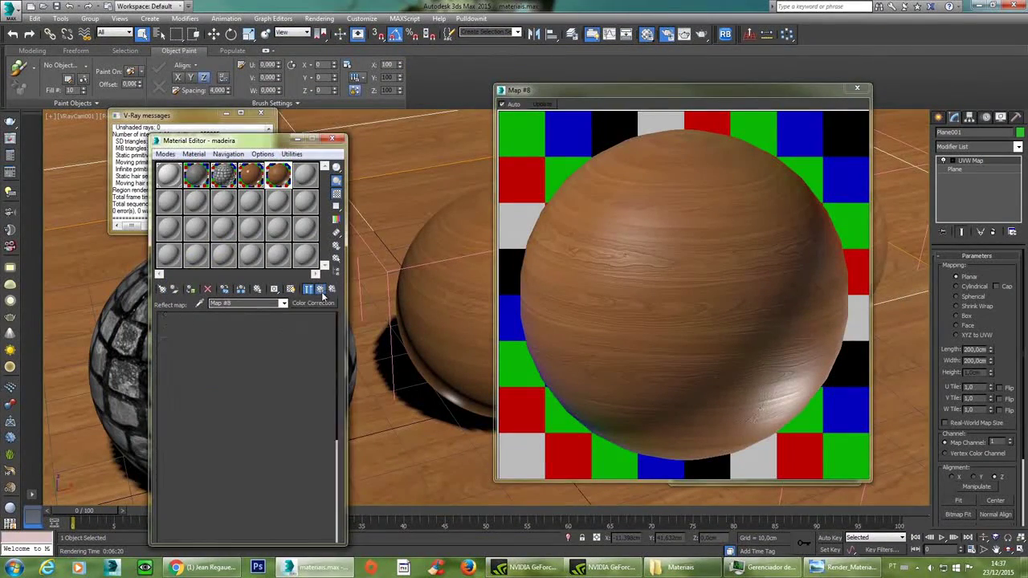
{"action": "scroll", "coordinate": [177, 372], "scroll_direction": "up", "scroll_amount": 15}
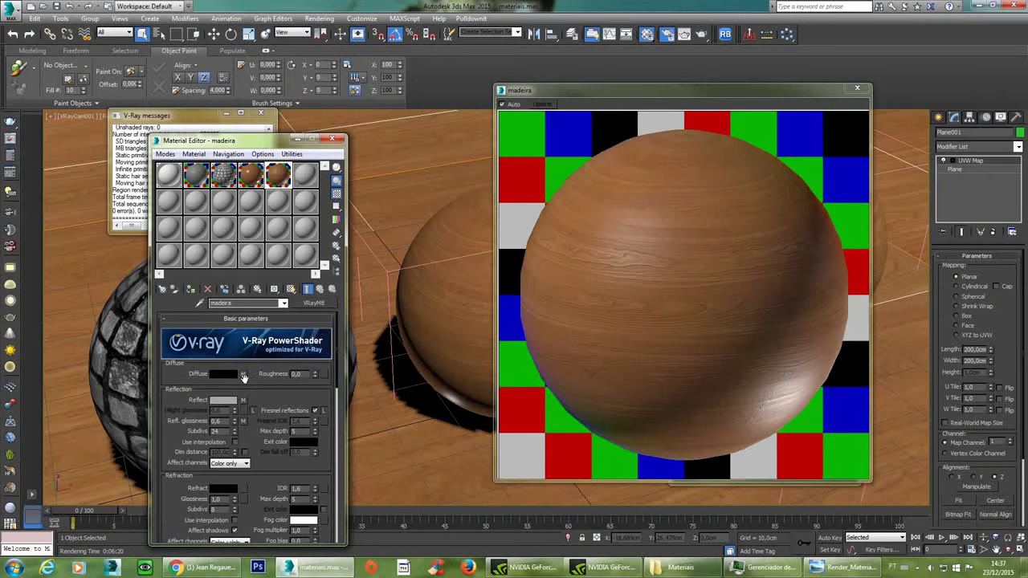
{"action": "scroll", "coordinate": [265, 366], "scroll_direction": "down", "scroll_amount": 2}
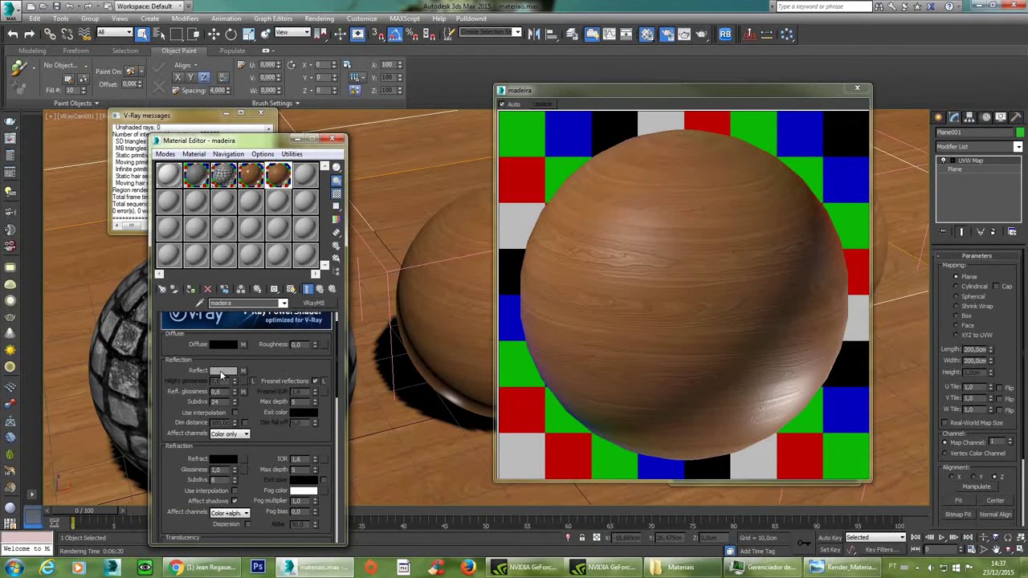
{"action": "left_click", "coordinate": [223, 372]}
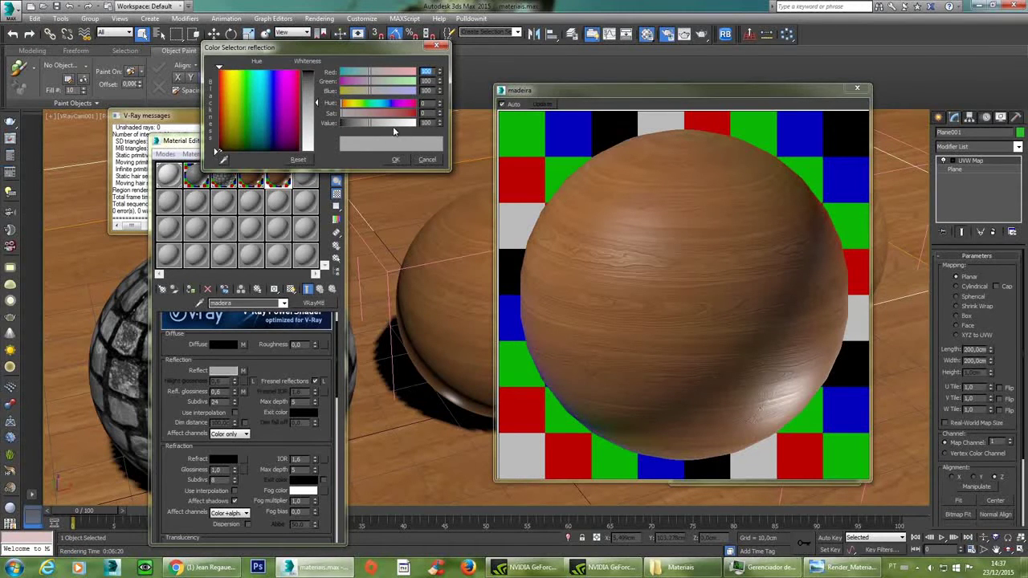
{"action": "left_click", "coordinate": [428, 161]}
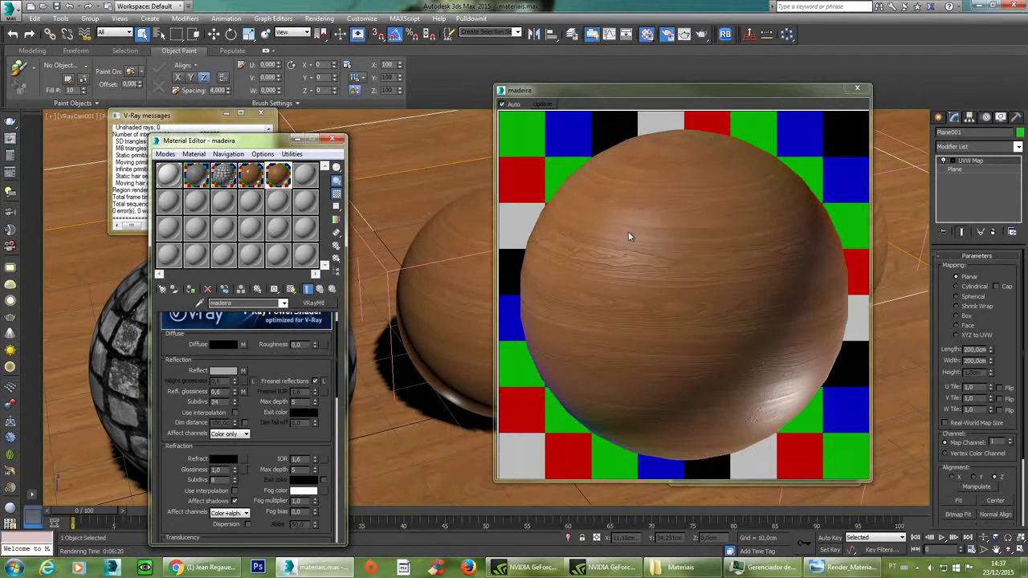
Inspect the Color Correction maps feeding madeira's reflection and reflection glossiness, previewing each map by itself.
{"action": "left_click", "coordinate": [243, 371]}
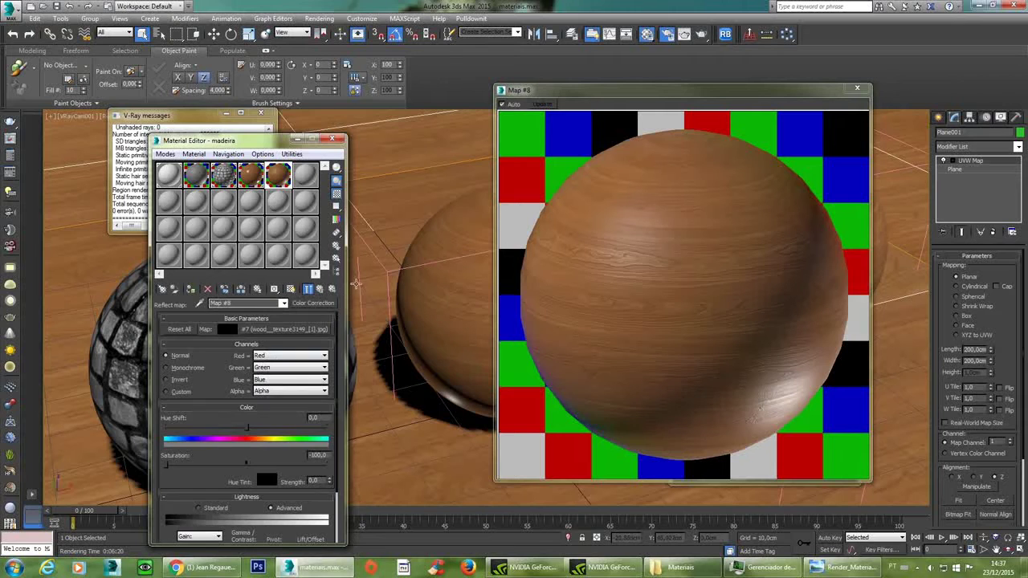
{"action": "left_click", "coordinate": [308, 291]}
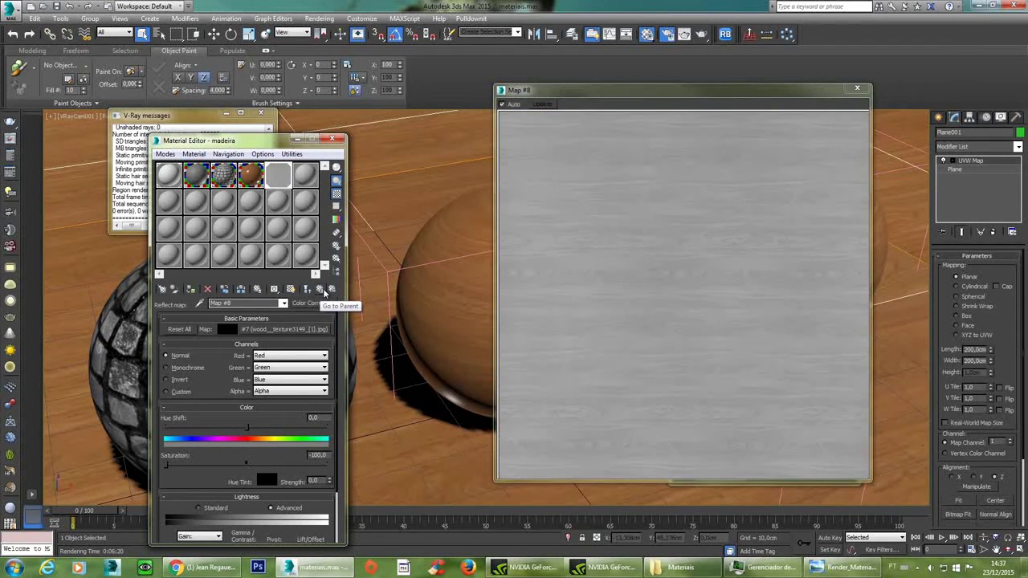
{"action": "left_click", "coordinate": [319, 290]}
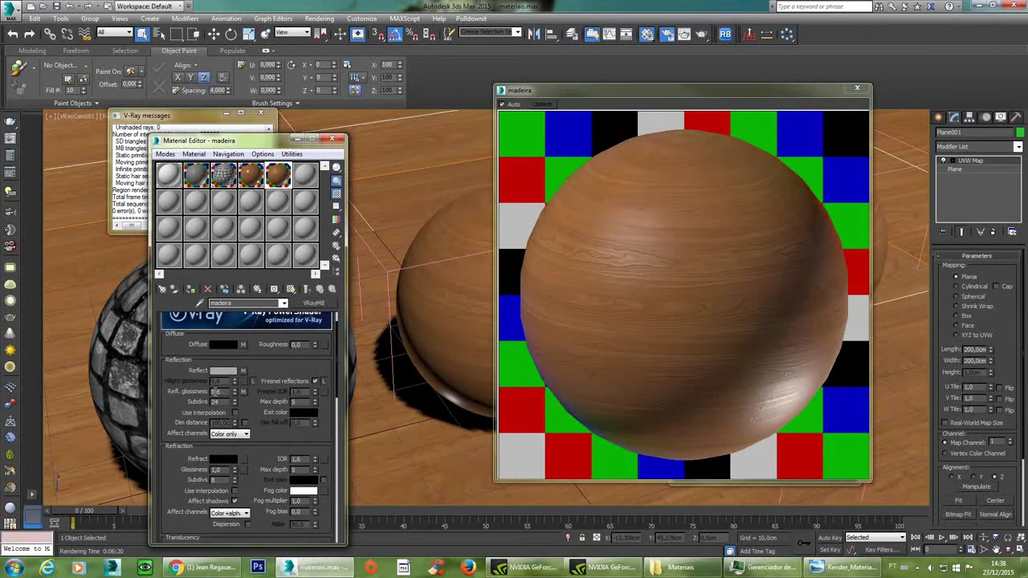
{"action": "double_click", "coordinate": [215, 391]}
{"action": "left_click", "coordinate": [243, 391]}
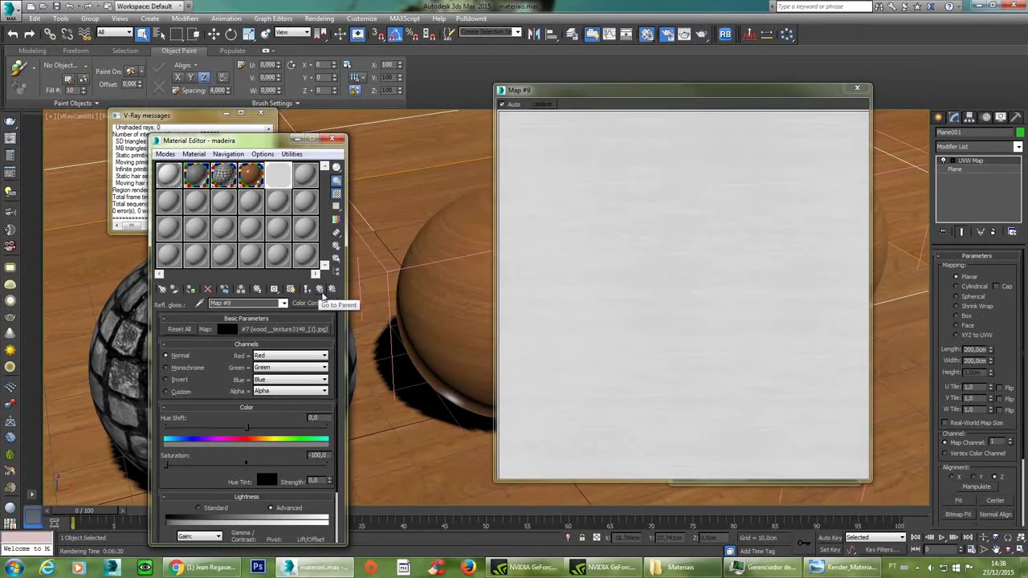
{"action": "scroll", "coordinate": [248, 471], "scroll_direction": "down", "scroll_amount": 2}
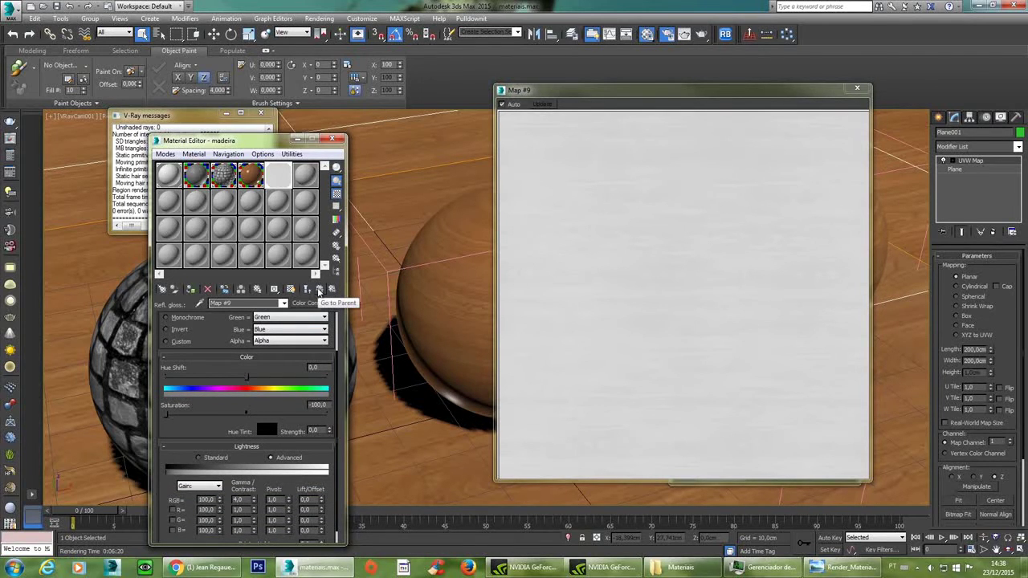
{"action": "left_click", "coordinate": [319, 290]}
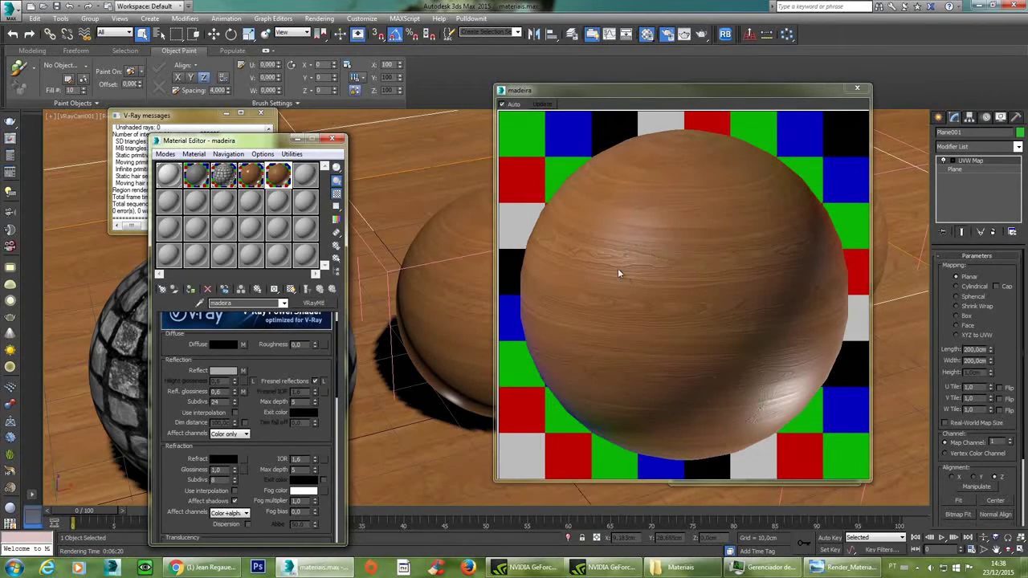
Unlock madeira's Fresnel IOR, test a stronger value on the preview sphere, and set it back to 1.6.
{"action": "left_click", "coordinate": [323, 384]}
{"action": "double_click", "coordinate": [305, 392]}
{"action": "type", "text": "2,"}
{"action": "type", "text": "6"}
{"action": "key", "text": "Return"}
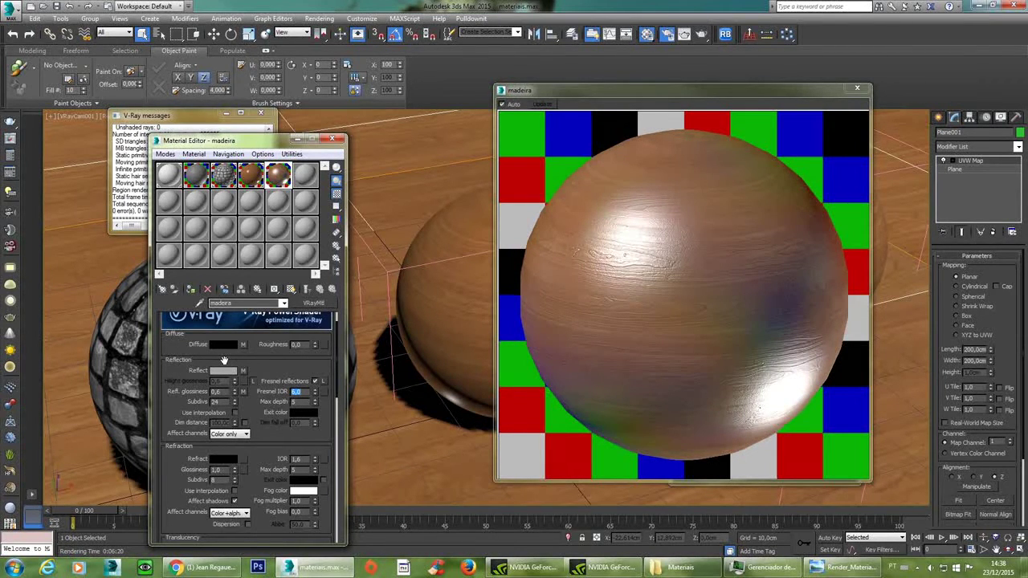
{"action": "type", "text": "8"}
{"action": "type", "text": ",6"}
{"action": "key", "text": "Return"}
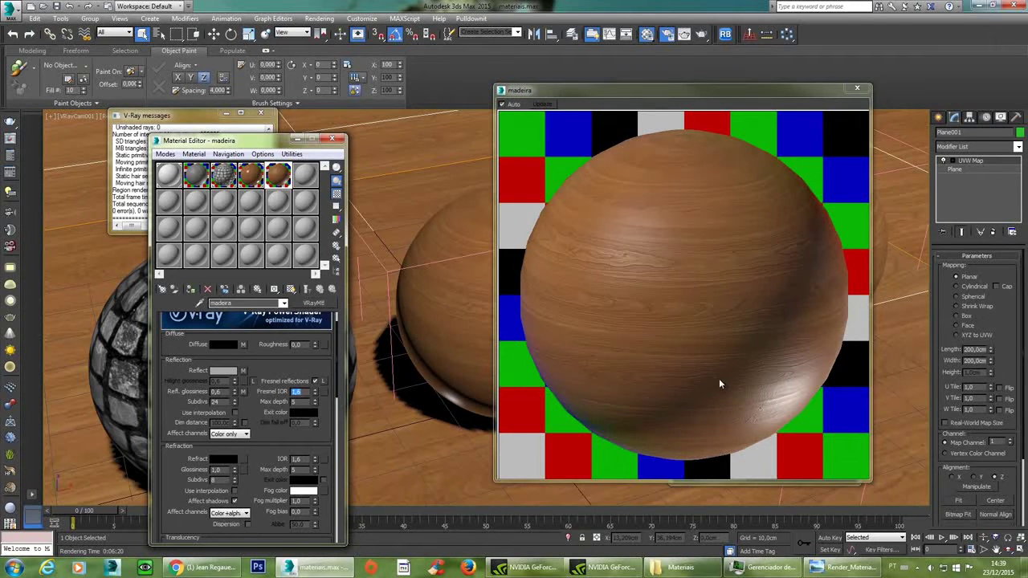
Try a grey refraction color with value 133 on the madeira material and cancel the color change.
{"action": "double_click", "coordinate": [216, 392]}
{"action": "key", "text": "Tab"}
{"action": "left_click_drag", "start_coordinate": [269, 438], "coordinate": [276, 374]}
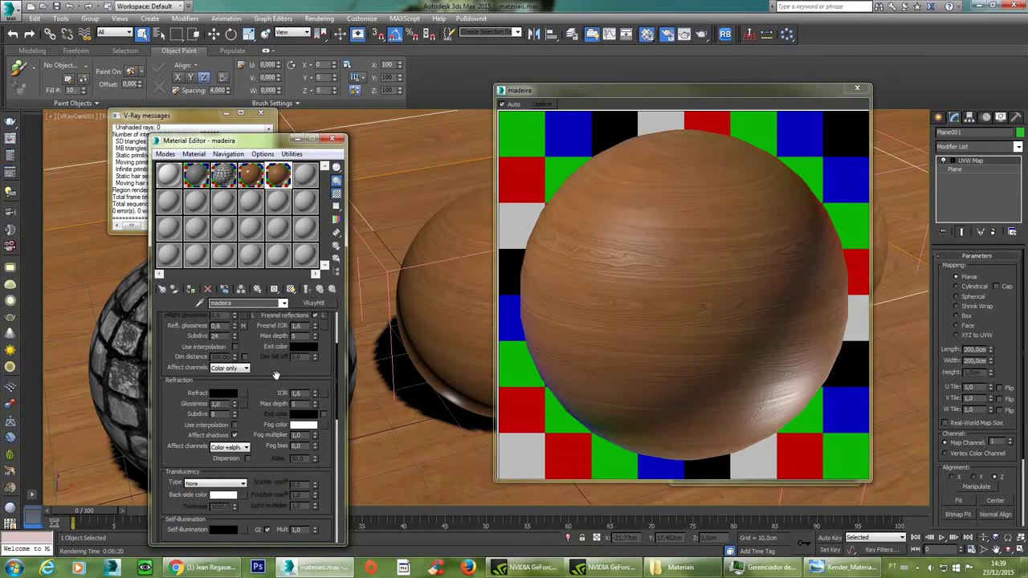
{"action": "left_click", "coordinate": [225, 395]}
{"action": "left_click_drag", "start_coordinate": [343, 123], "coordinate": [380, 125]}
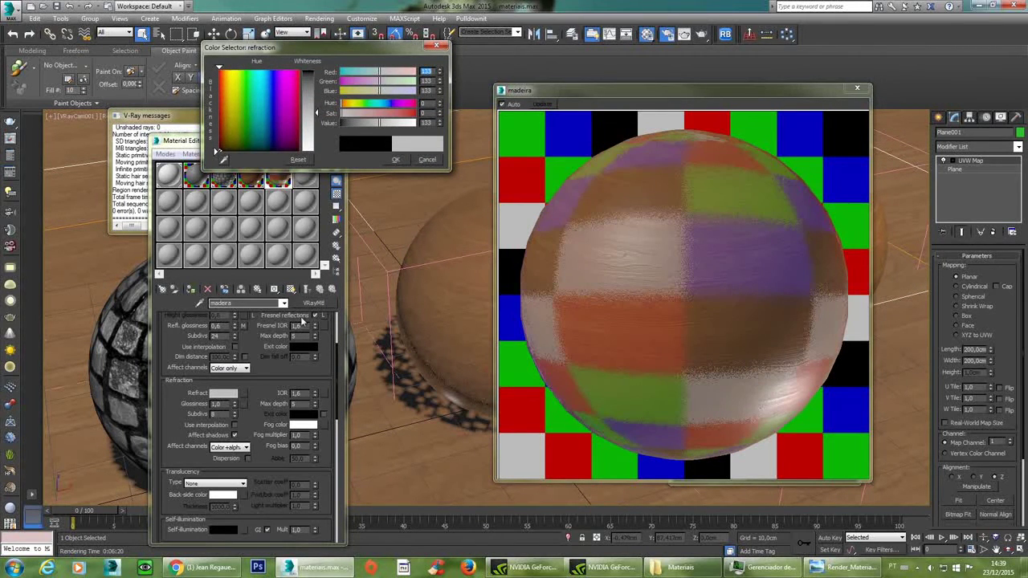
{"action": "left_click", "coordinate": [426, 159]}
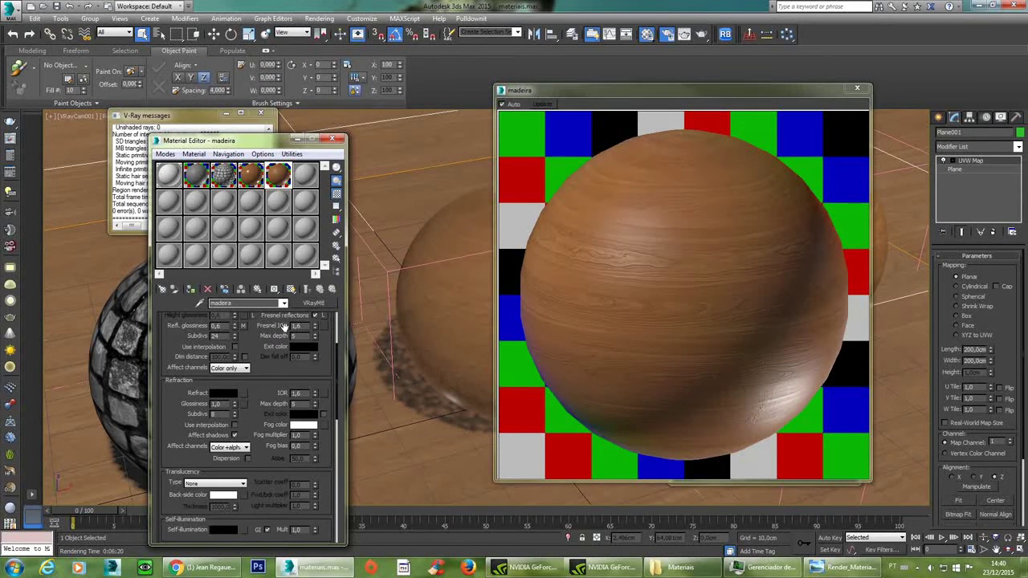
Set madeira's refraction IOR to 2.0 and its refraction color to pure white, value 255.
{"action": "double_click", "coordinate": [296, 393]}
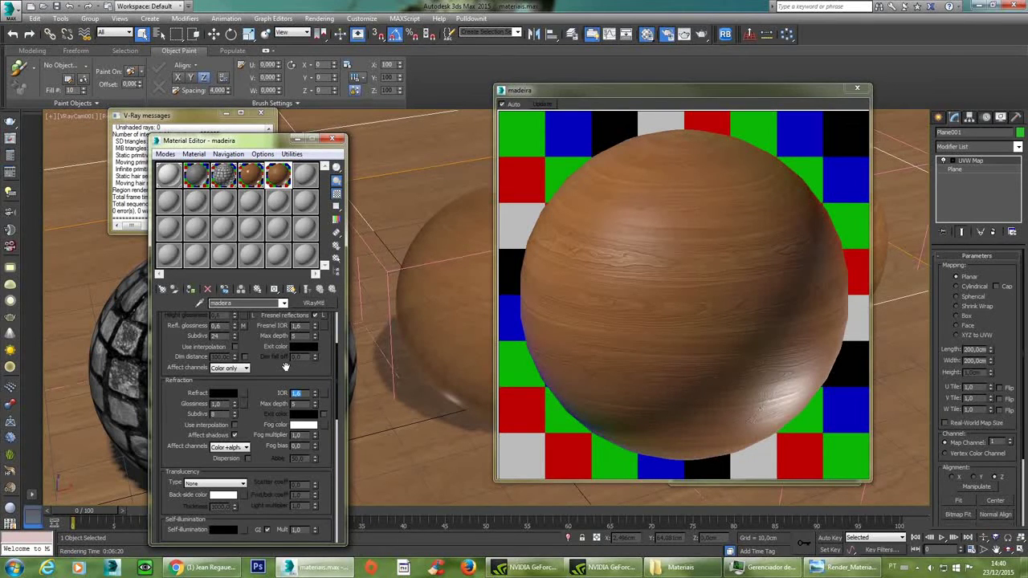
{"action": "type", "text": "2"}
{"action": "key", "text": "Return"}
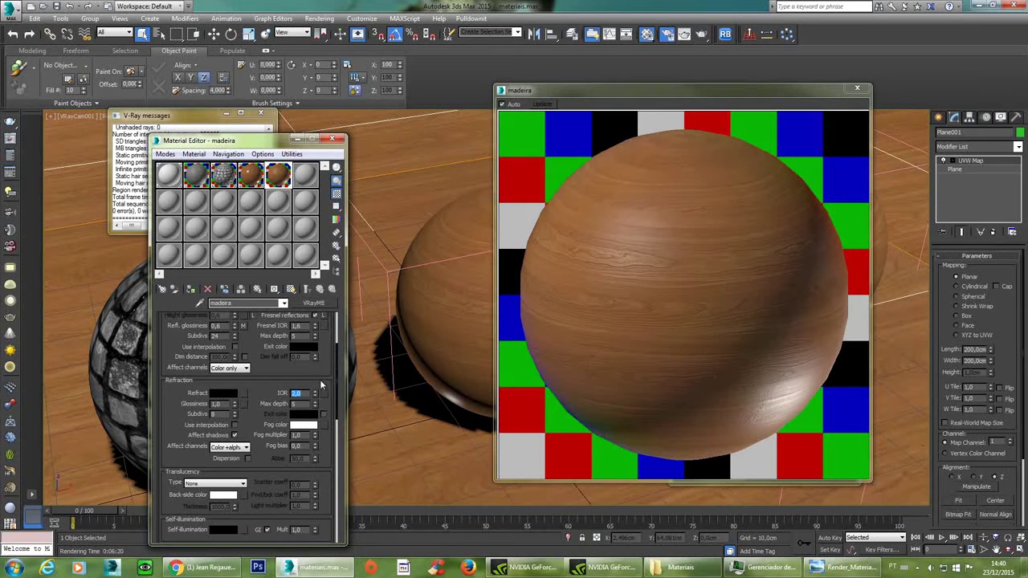
{"action": "left_click", "coordinate": [224, 393]}
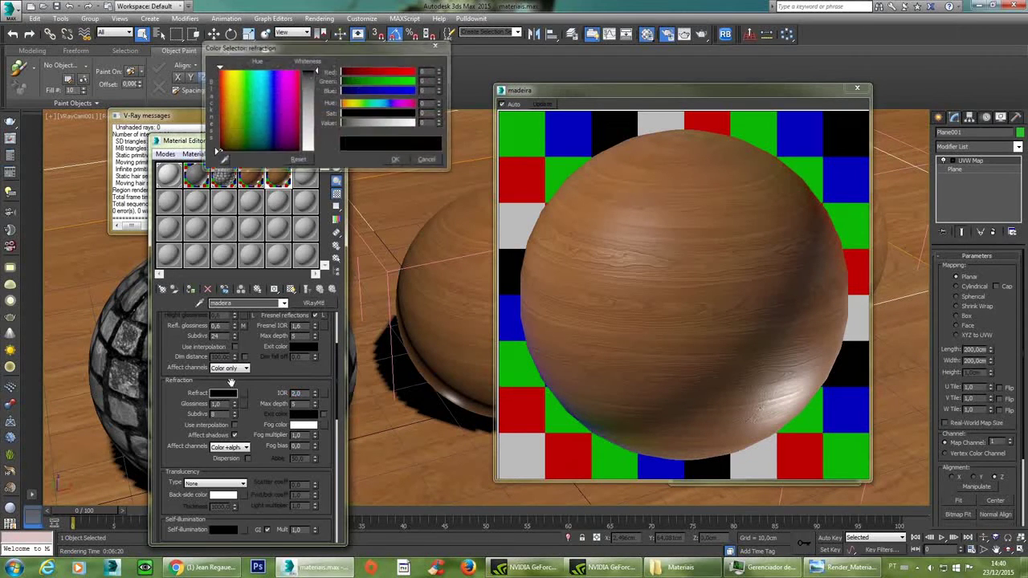
{"action": "left_click_drag", "start_coordinate": [393, 123], "coordinate": [418, 135]}
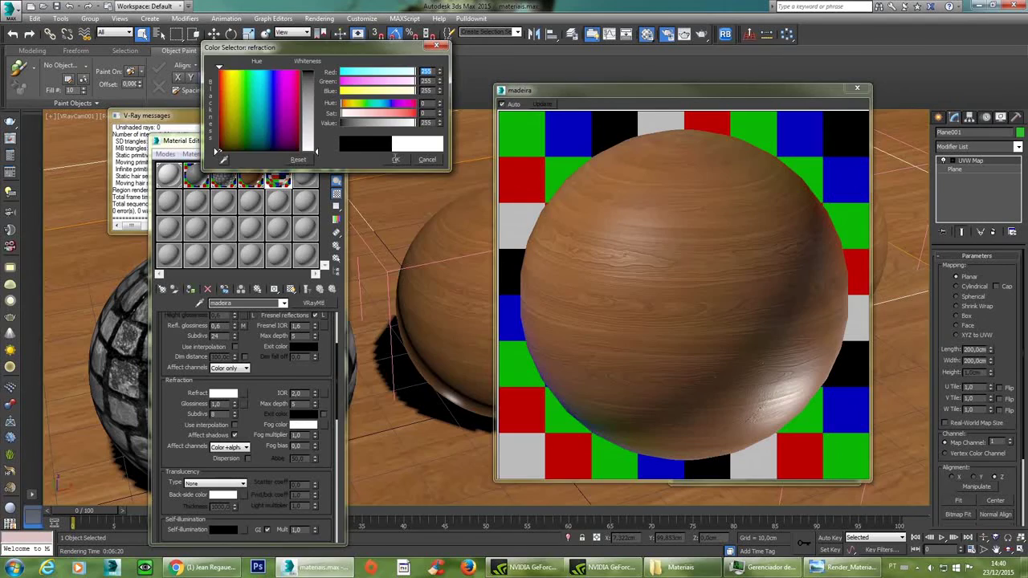
{"action": "left_click", "coordinate": [395, 159]}
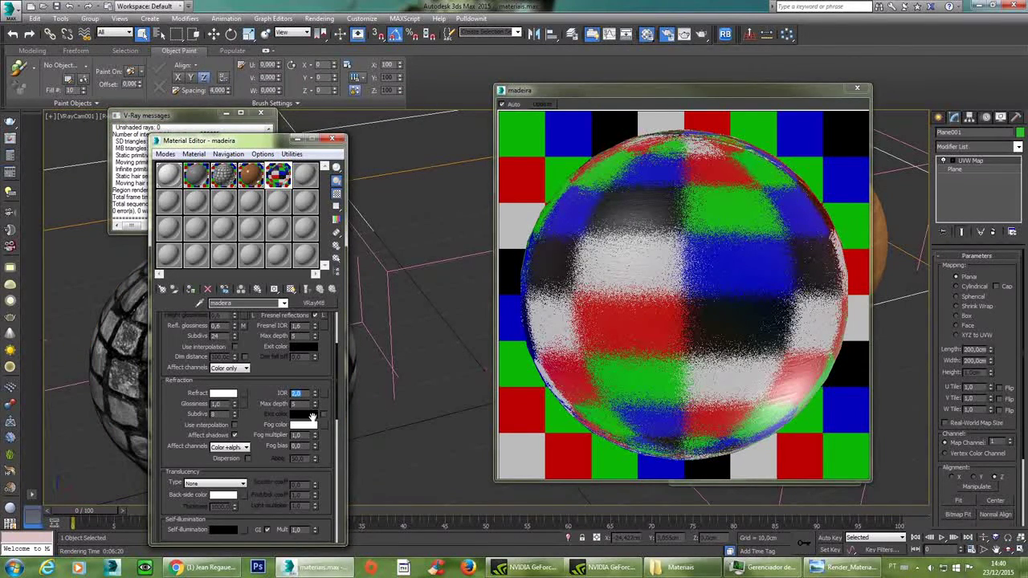
Test refraction IOR values of 1.1 and 3 on the transparent preview sphere.
{"action": "scroll", "coordinate": [251, 441], "scroll_direction": "down", "scroll_amount": 5}
{"action": "scroll", "coordinate": [249, 443], "scroll_direction": "down", "scroll_amount": 4}
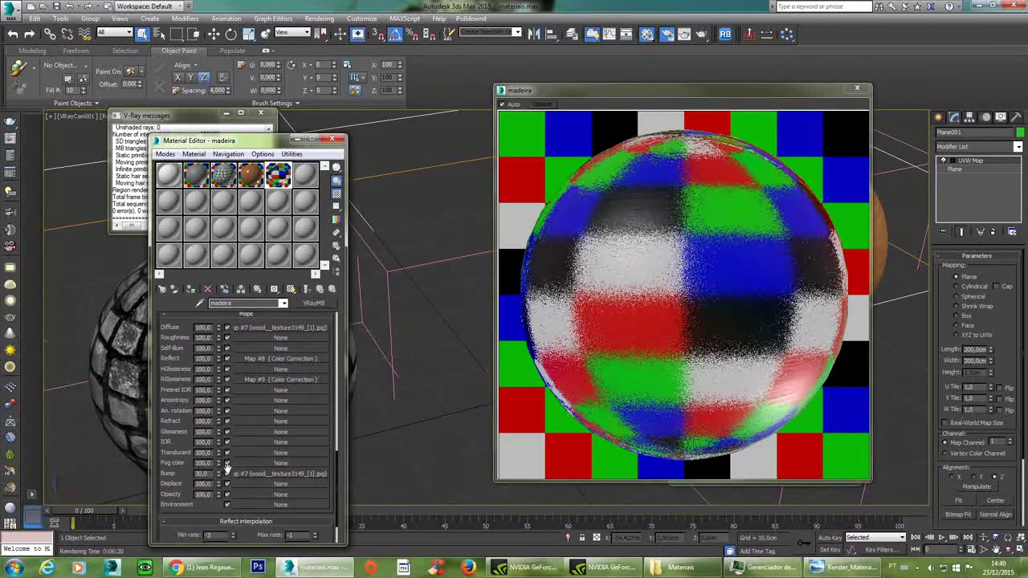
{"action": "scroll", "coordinate": [201, 410], "scroll_direction": "up", "scroll_amount": 12}
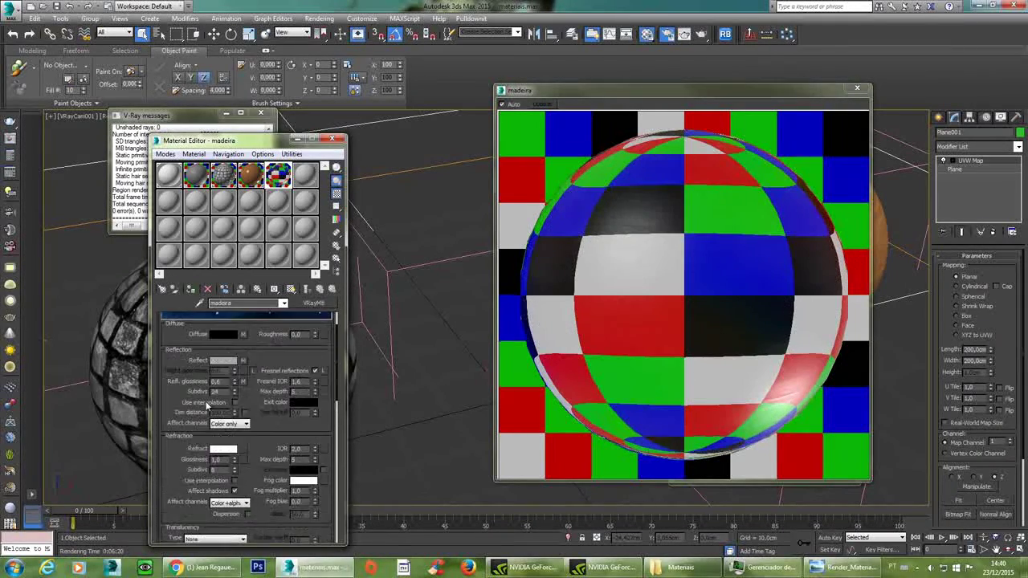
{"action": "left_click_drag", "start_coordinate": [302, 490], "coordinate": [273, 482]}
{"action": "type", "text": "1,1"}
{"action": "key", "text": "Return"}
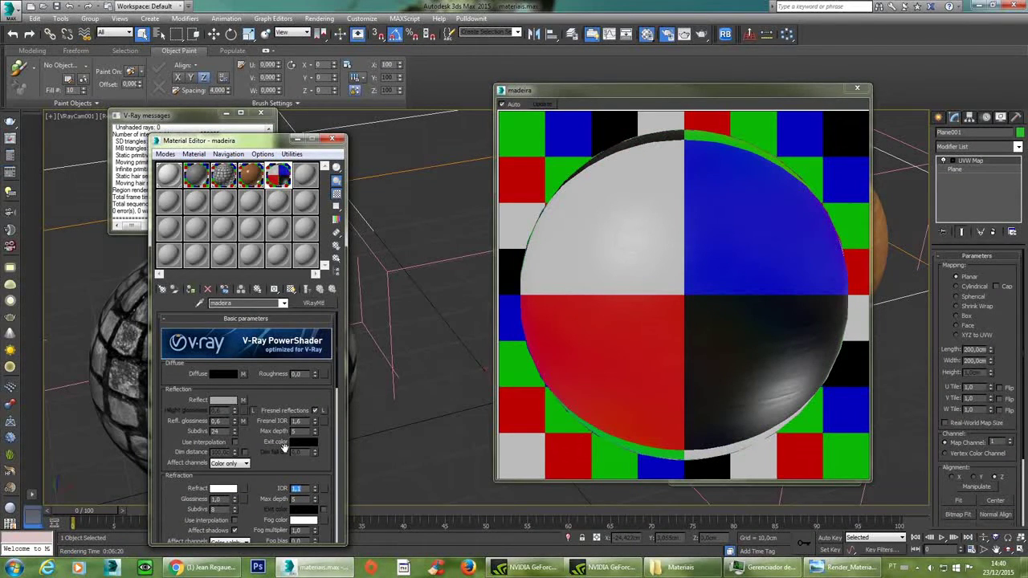
{"action": "type", "text": "3"}
{"action": "key", "text": "Return"}
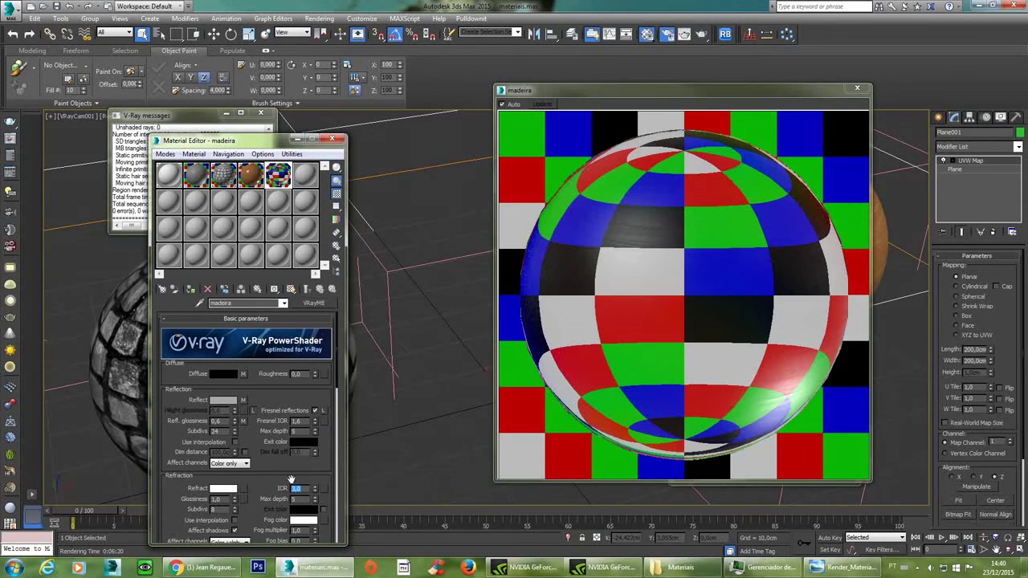
Restore madeira's refraction IOR to 1.6 and its refraction color to black.
{"action": "type", "text": "1,6"}
{"action": "left_click", "coordinate": [226, 489]}
{"action": "left_click", "coordinate": [341, 124]}
{"action": "left_click", "coordinate": [393, 160]}
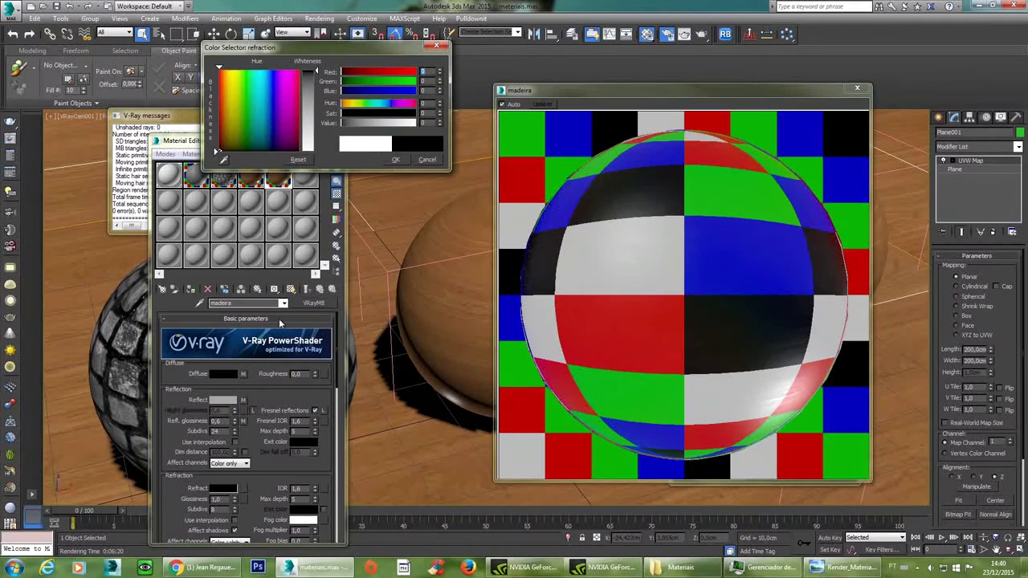
Examine madeira's refraction glossiness, subdivisions, affect shadows and affect channels options, plus the translucency and self-illumination settings.
{"action": "scroll", "coordinate": [251, 499], "scroll_direction": "down", "scroll_amount": 3}
{"action": "double_click", "coordinate": [216, 416]}
{"action": "left_click", "coordinate": [235, 446]}
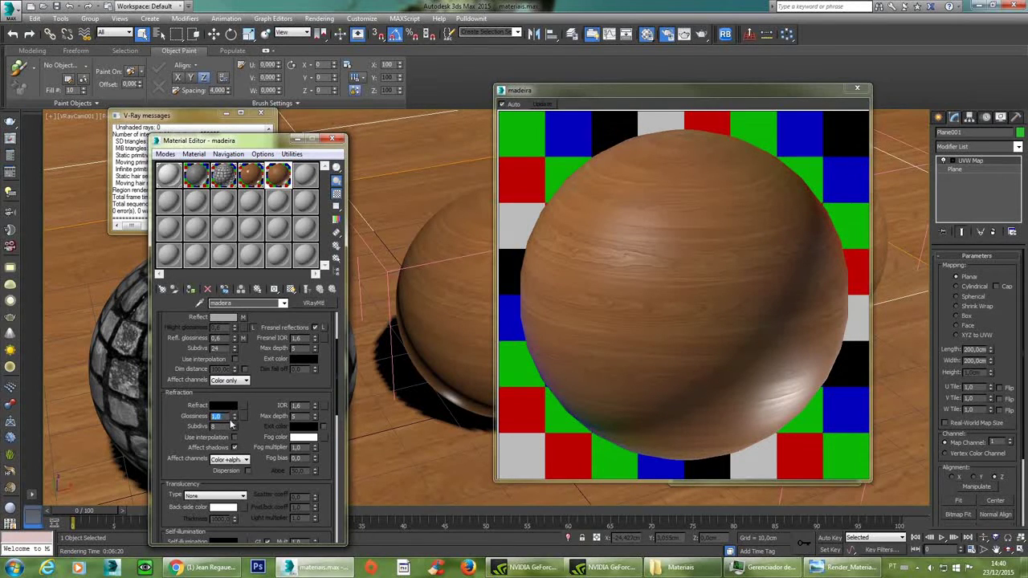
{"action": "left_click", "coordinate": [222, 426]}
{"action": "left_click", "coordinate": [234, 447]}
{"action": "left_click_drag", "start_coordinate": [277, 466], "coordinate": [268, 404]}
{"action": "left_click", "coordinate": [239, 391]}
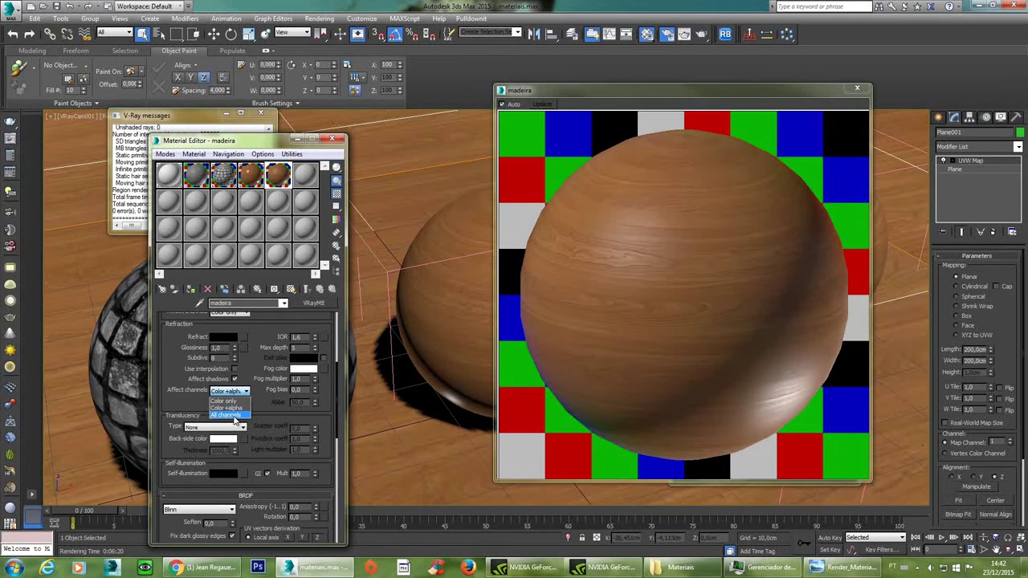
{"action": "left_click", "coordinate": [269, 420]}
{"action": "scroll", "coordinate": [261, 405], "scroll_direction": "down", "scroll_amount": 2}
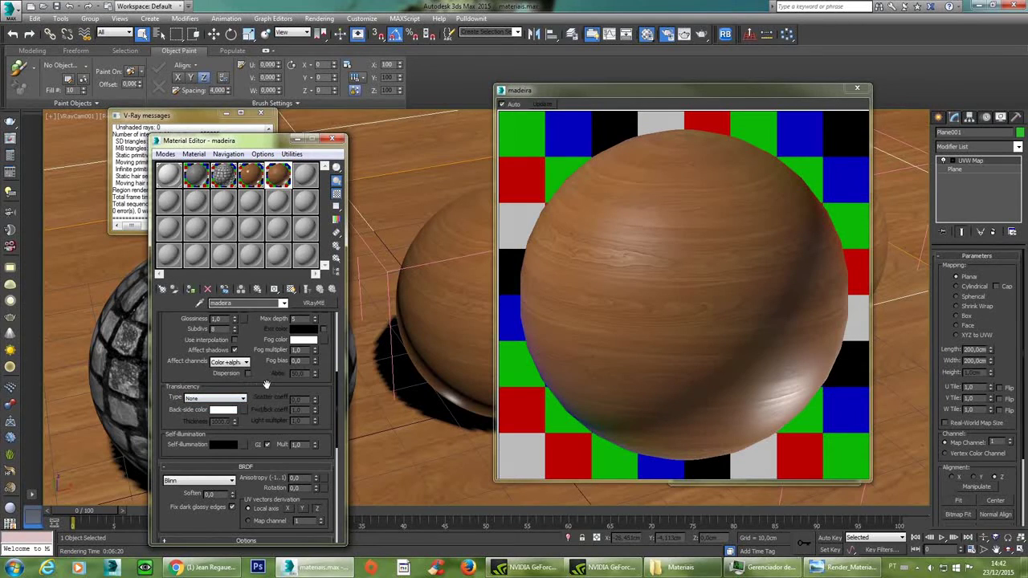
{"action": "scroll", "coordinate": [240, 383], "scroll_direction": "down", "scroll_amount": 1}
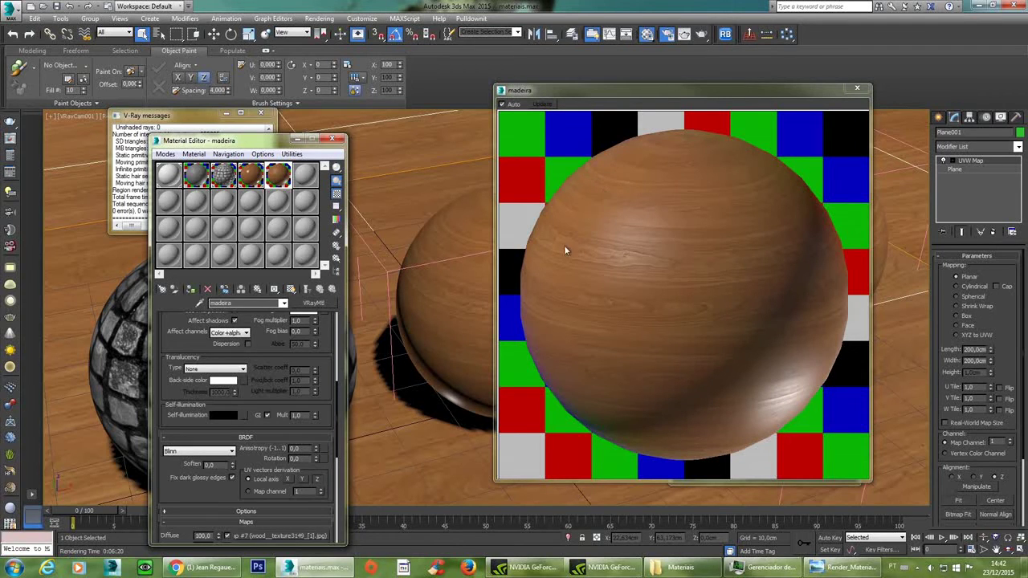
Compare the Phong and Ward BRDF types on the madeira preview and return the BRDF to Blinn.
{"action": "left_click_drag", "start_coordinate": [256, 390], "coordinate": [236, 348]}
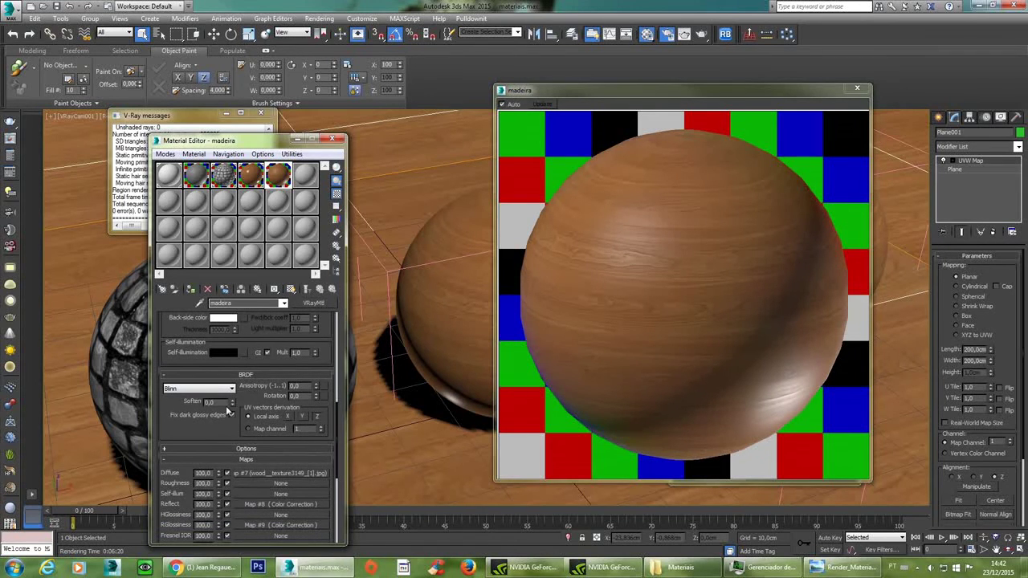
{"action": "left_click", "coordinate": [201, 389]}
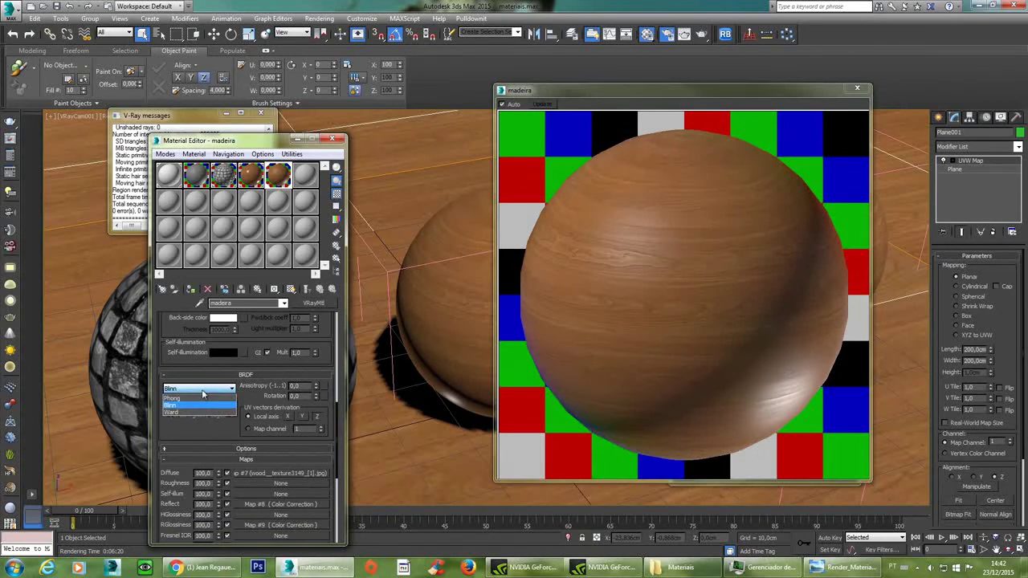
{"action": "left_click", "coordinate": [191, 400]}
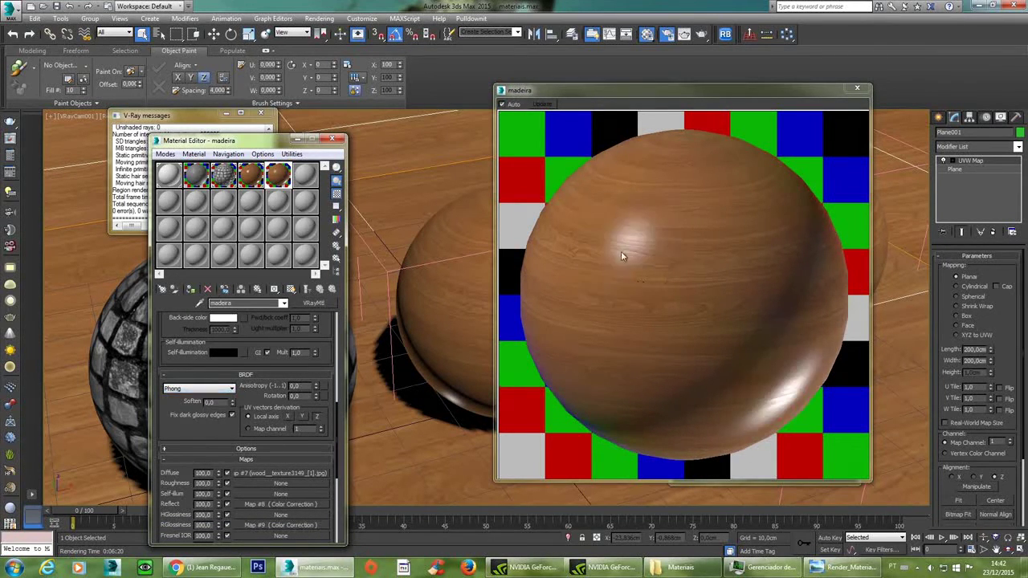
{"action": "left_click", "coordinate": [201, 389]}
{"action": "left_click", "coordinate": [191, 409]}
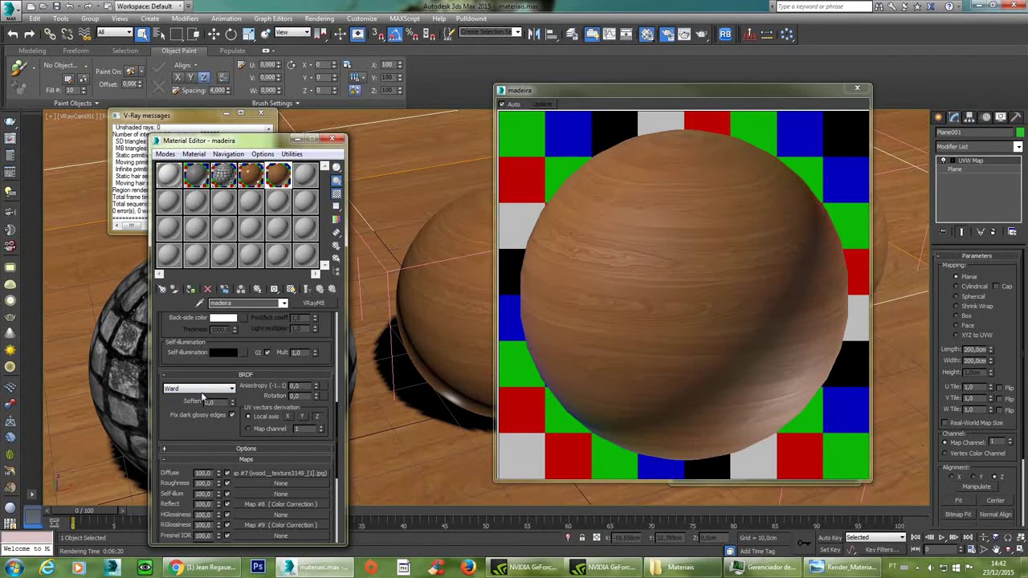
{"action": "left_click", "coordinate": [199, 388]}
{"action": "left_click", "coordinate": [189, 405]}
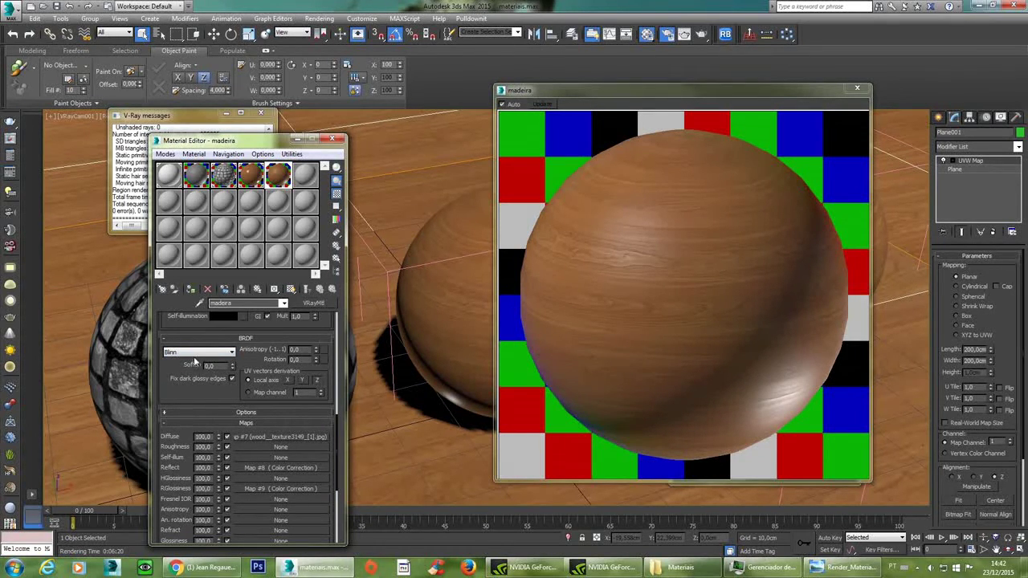
Test an anisotropy of 0,8 on madeira's Blinn BRDF and restore the anisotropy to 0,0.
{"action": "left_click_drag", "start_coordinate": [228, 394], "coordinate": [226, 374]}
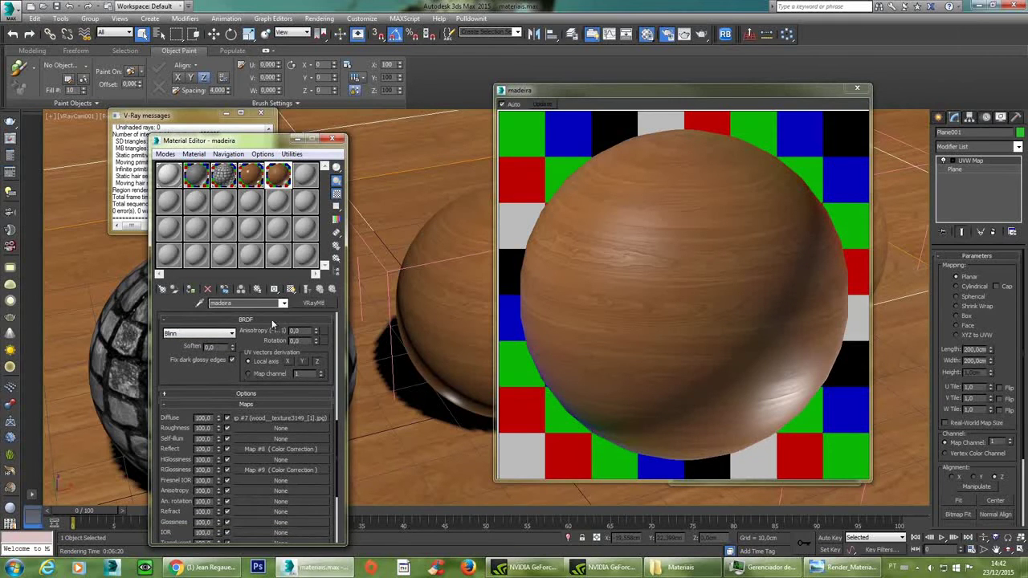
{"action": "left_click_drag", "start_coordinate": [304, 332], "coordinate": [249, 323]}
{"action": "type", "text": "0,8"}
{"action": "key", "text": "Return"}
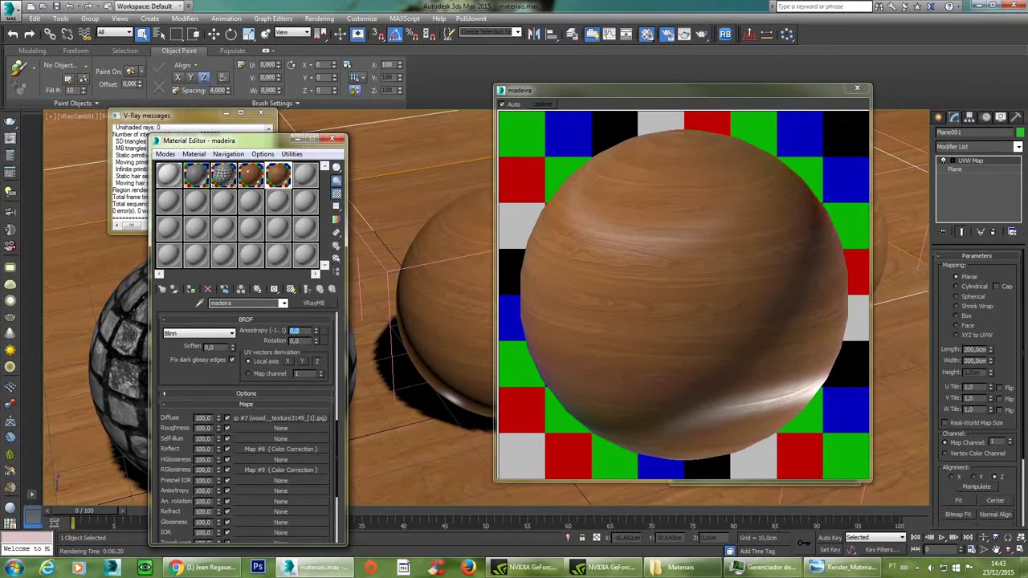
Examine madeira's material options, including trace reflections, trace refractions, double-sided and the glossy ray and energy preservation modes.
{"action": "left_click", "coordinate": [243, 394]}
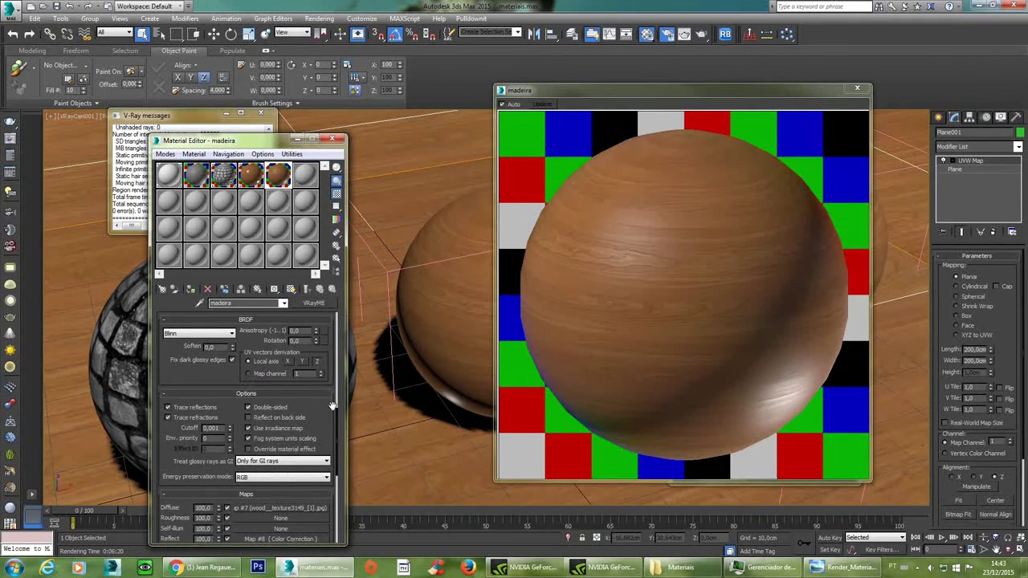
{"action": "left_click", "coordinate": [207, 409]}
{"action": "left_click", "coordinate": [202, 418]}
{"action": "left_click", "coordinate": [211, 416]}
{"action": "left_click_drag", "start_coordinate": [205, 364], "coordinate": [205, 335]}
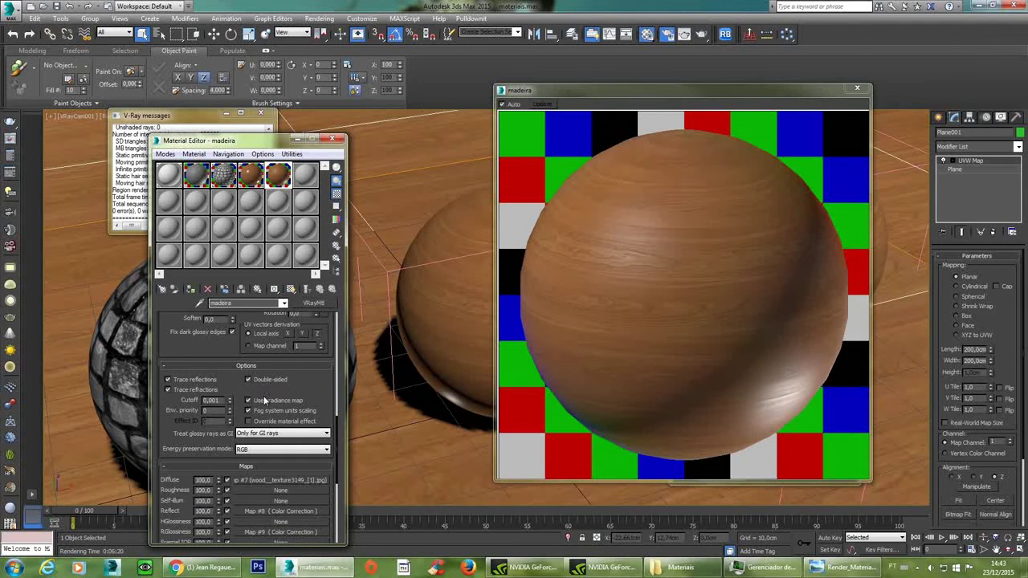
{"action": "scroll", "coordinate": [185, 373], "scroll_direction": "down", "scroll_amount": 3}
{"action": "left_click_drag", "start_coordinate": [185, 374], "coordinate": [198, 296]}
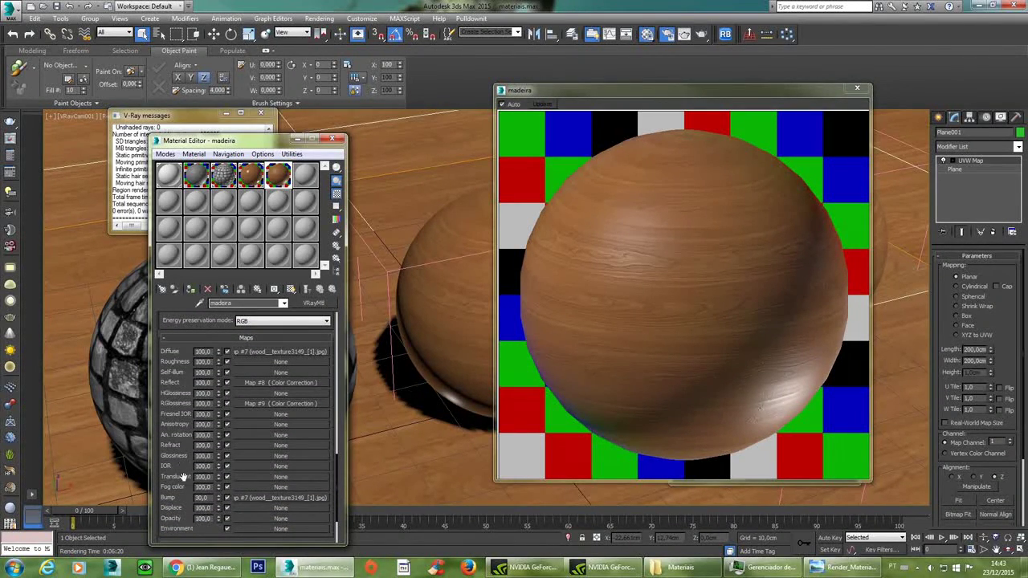
Review madeira's full parameter set again, from the diffuse, reflection and refraction settings through to the map slots.
{"action": "scroll", "coordinate": [199, 435], "scroll_direction": "up", "scroll_amount": 10}
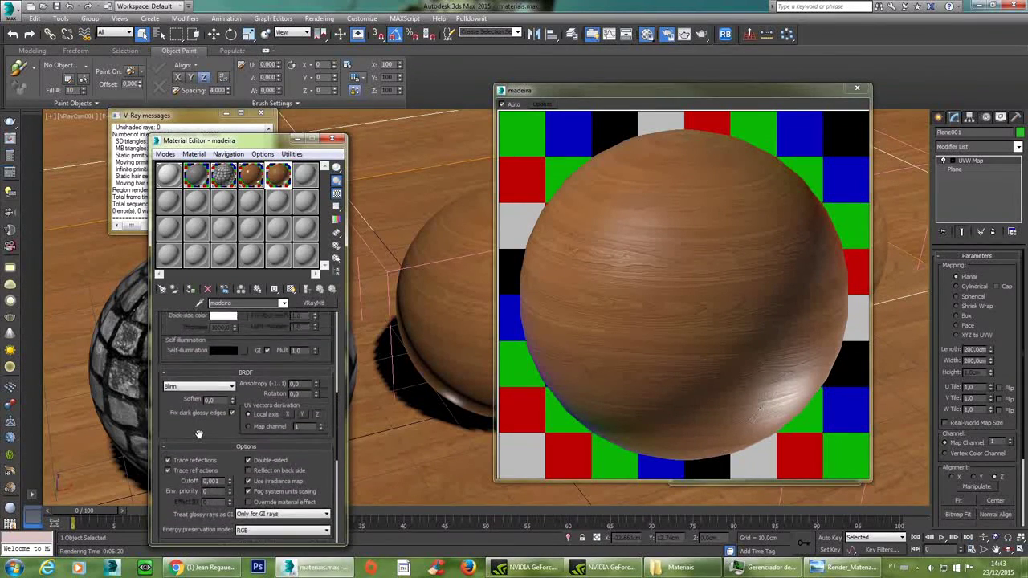
{"action": "scroll", "coordinate": [198, 435], "scroll_direction": "up", "scroll_amount": 3}
{"action": "scroll", "coordinate": [253, 345], "scroll_direction": "up", "scroll_amount": 4}
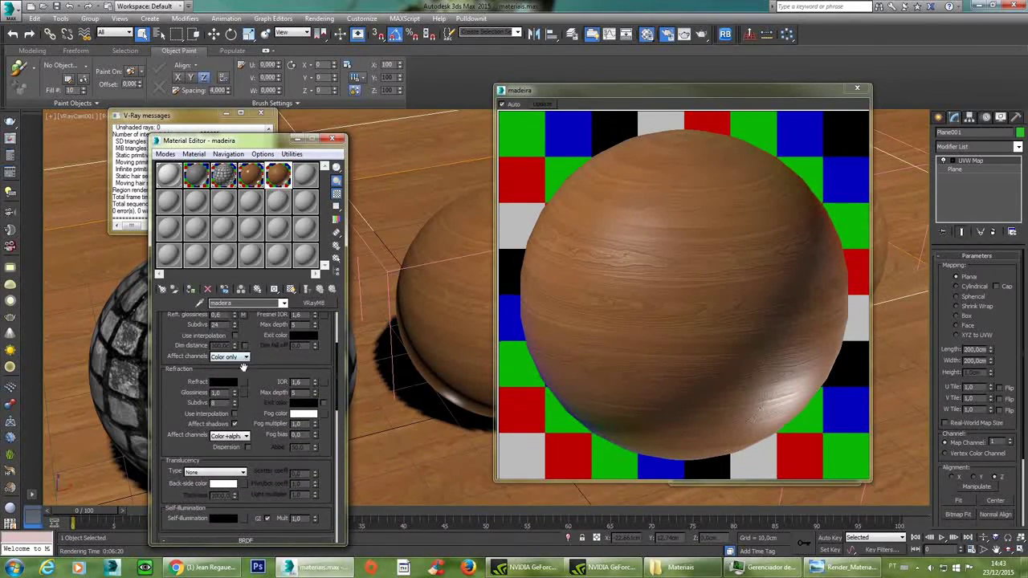
{"action": "scroll", "coordinate": [278, 470], "scroll_direction": "up", "scroll_amount": 2}
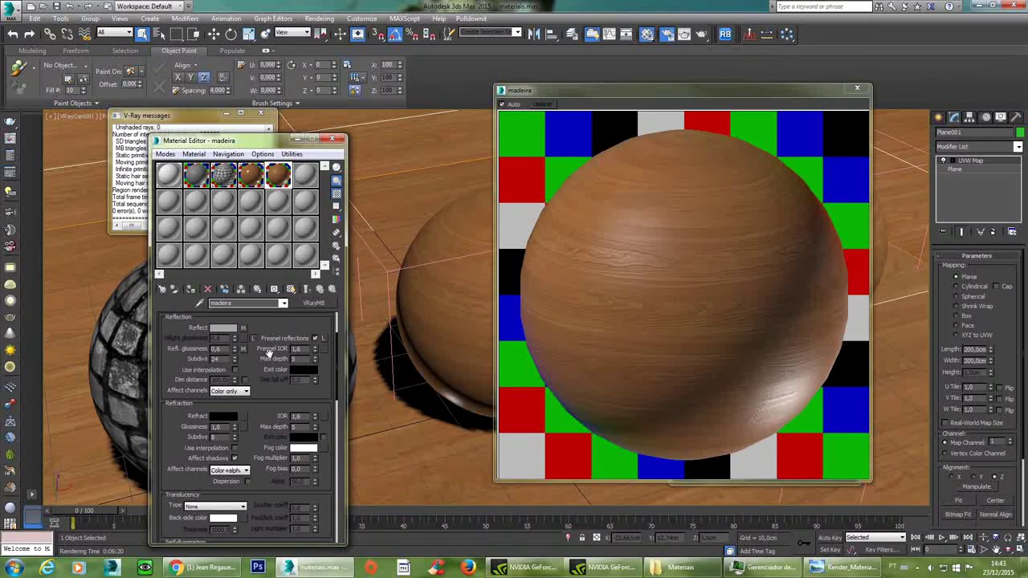
{"action": "left_click_drag", "start_coordinate": [265, 328], "coordinate": [269, 391]}
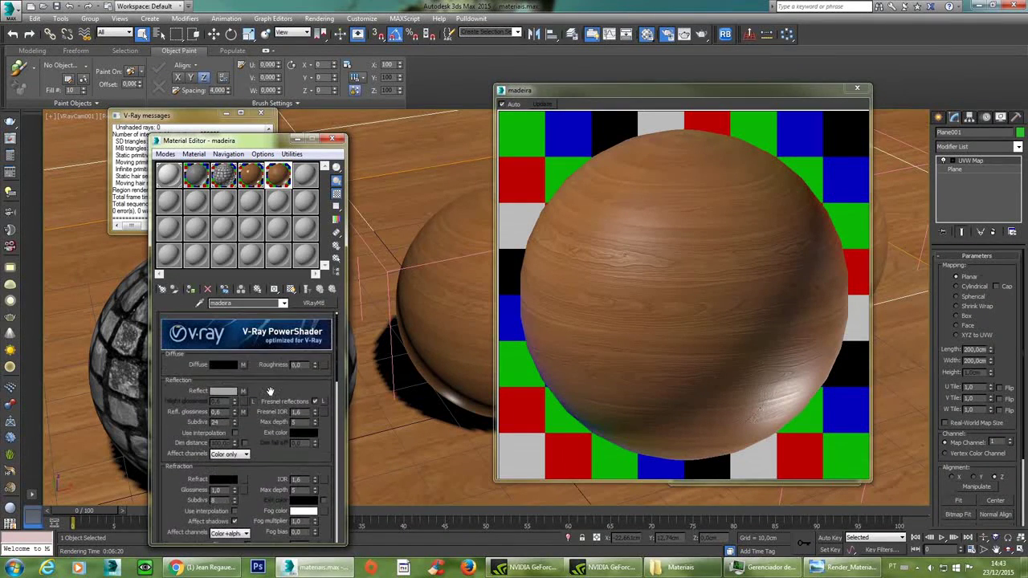
{"action": "left_click_drag", "start_coordinate": [269, 504], "coordinate": [280, 397]}
{"action": "scroll", "coordinate": [281, 397], "scroll_direction": "down", "scroll_amount": 8}
{"action": "scroll", "coordinate": [267, 428], "scroll_direction": "down", "scroll_amount": 5}
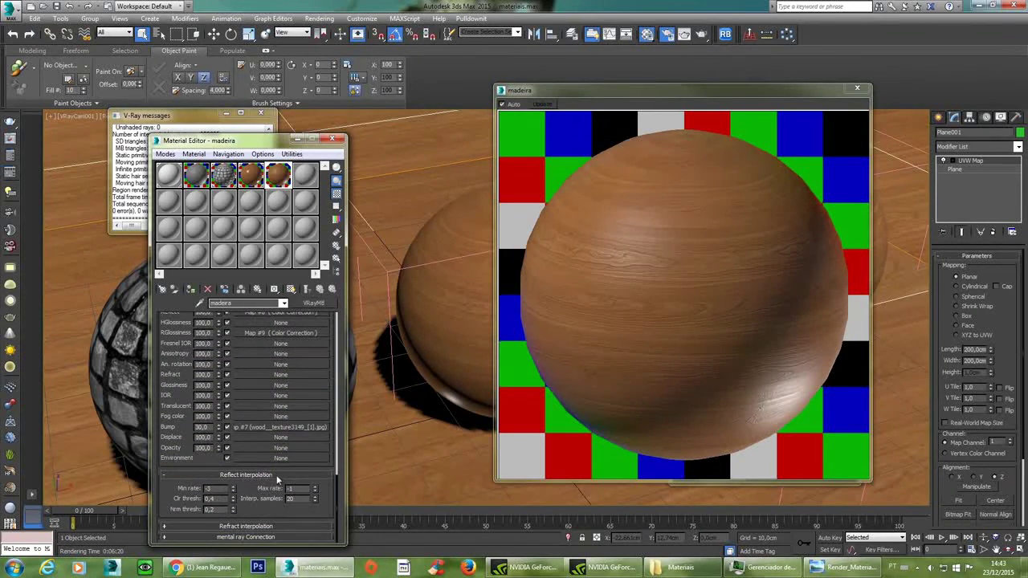
Inspect madeira's Reflect interpolation and mental ray Connection settings and collapse both sections.
{"action": "left_click", "coordinate": [257, 473]}
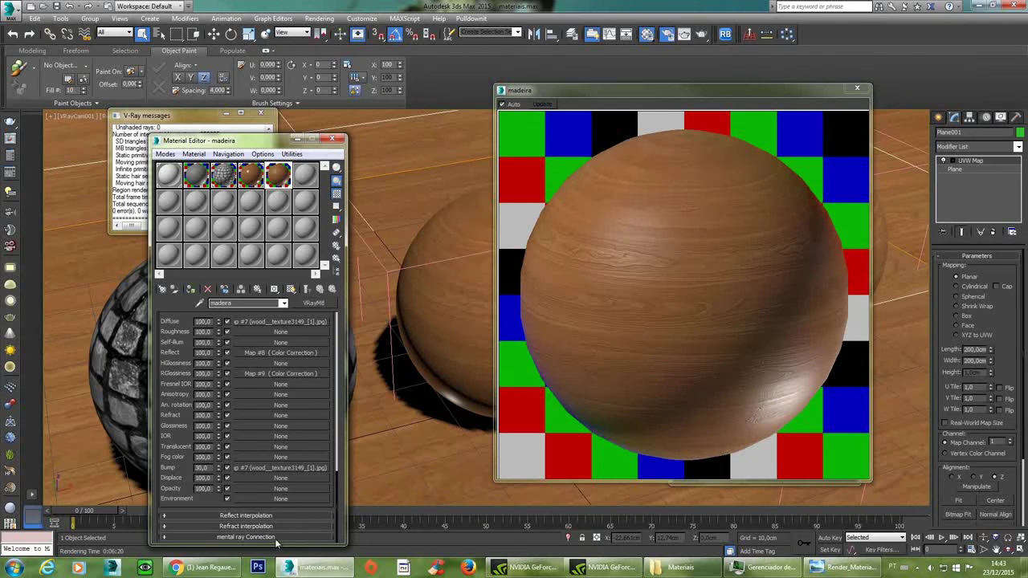
{"action": "left_click", "coordinate": [276, 538]}
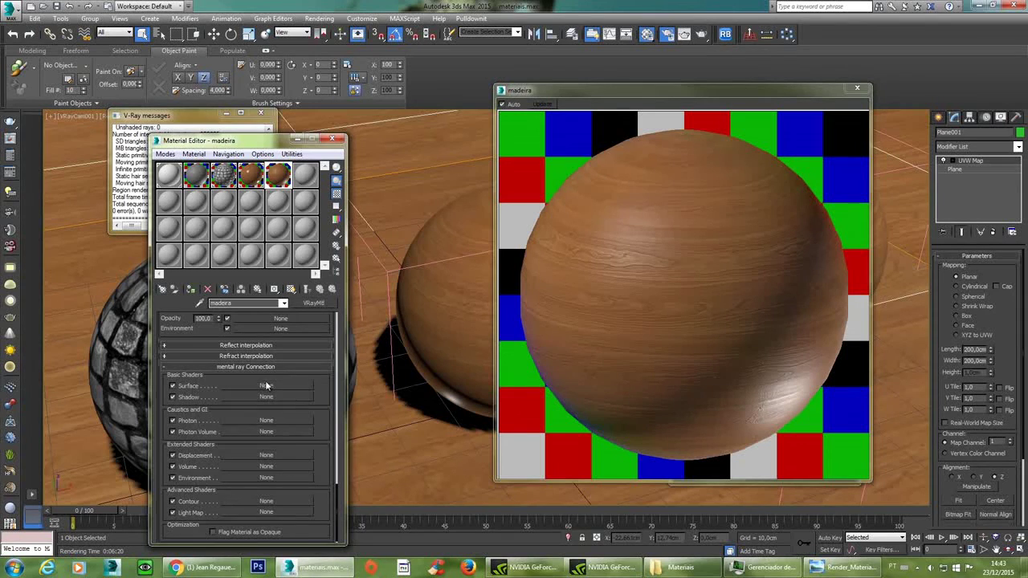
{"action": "scroll", "coordinate": [266, 386], "scroll_direction": "up", "scroll_amount": 3}
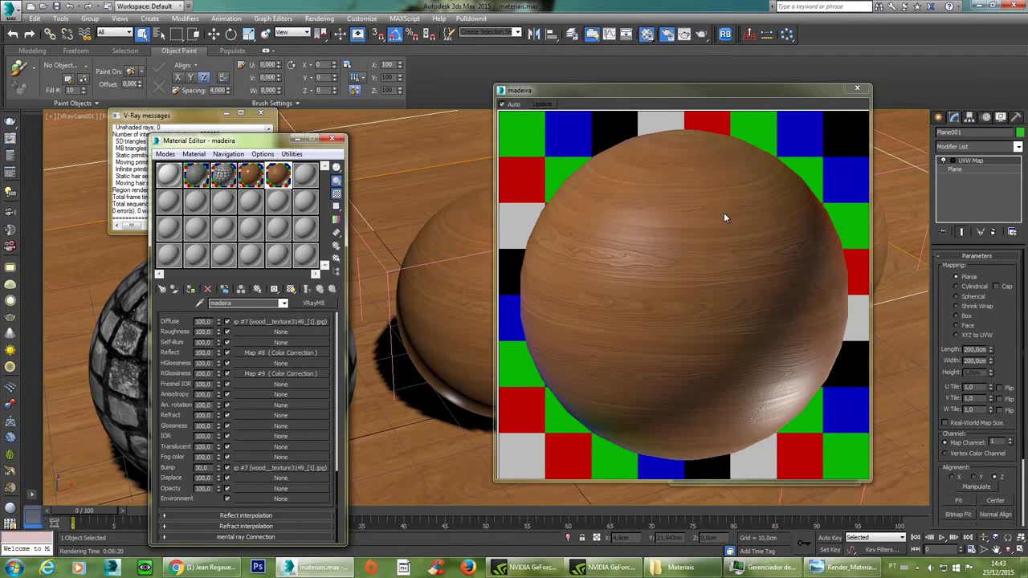